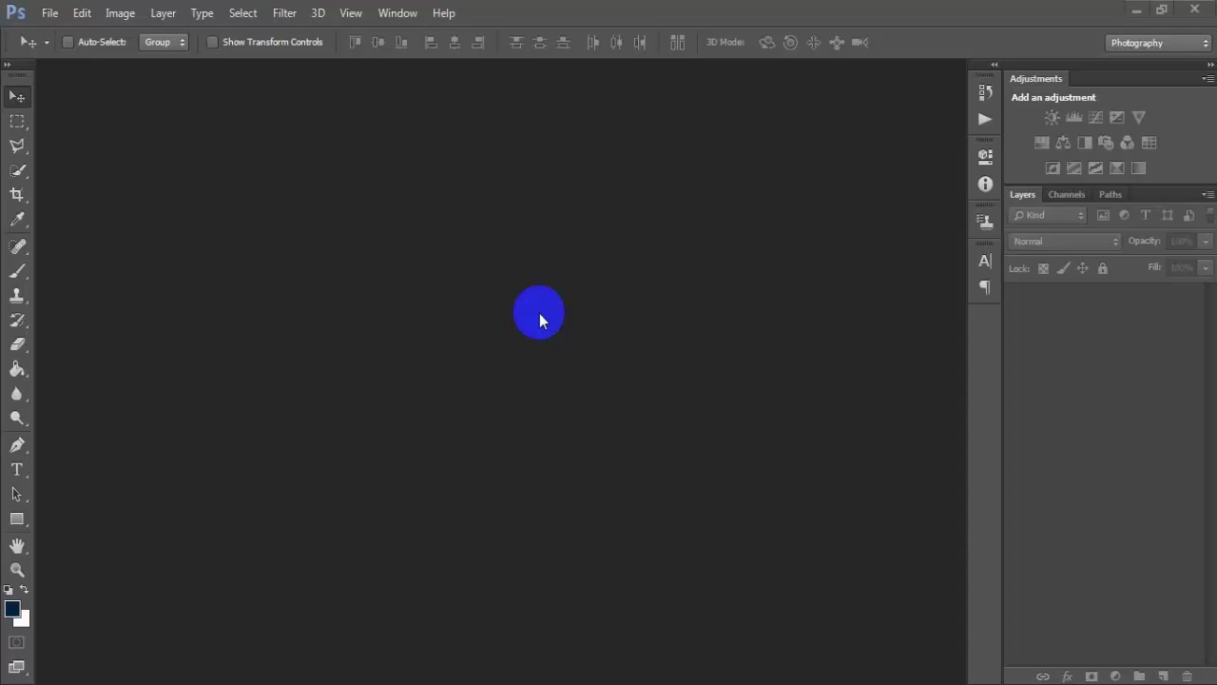
Step: Open 000000 1 (3).jpg and copy its background to a new Layer 1 with Ctrl+J
click(50, 12)
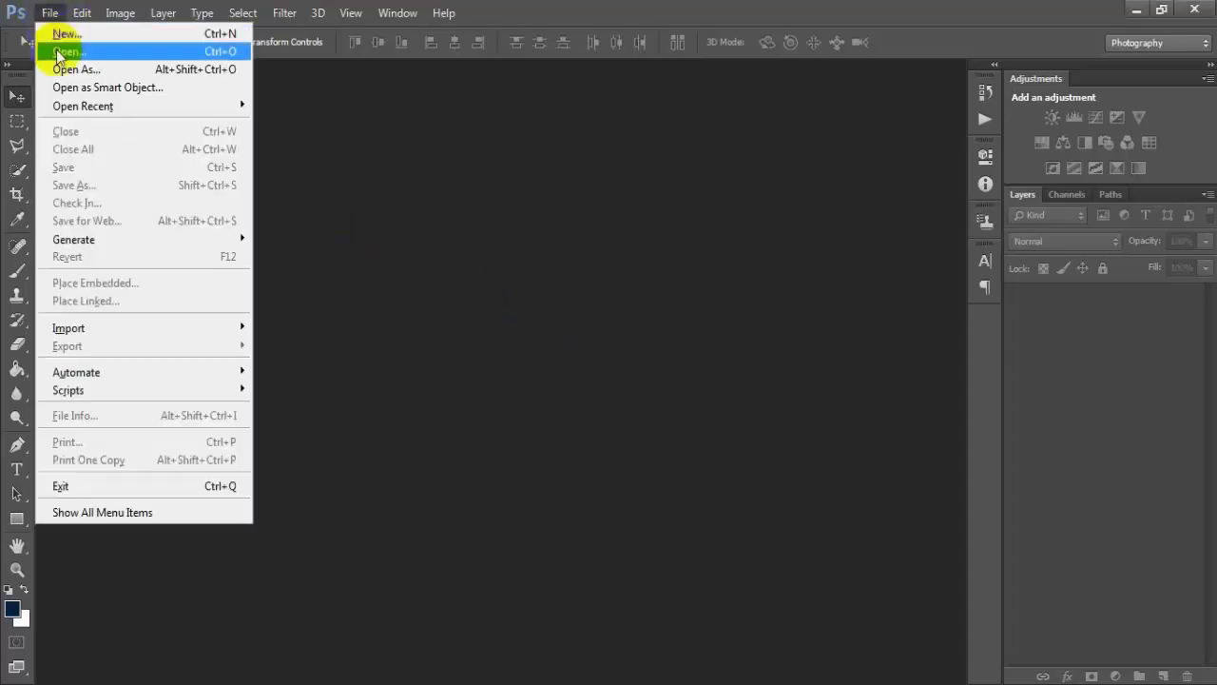
click(57, 52)
click(304, 268)
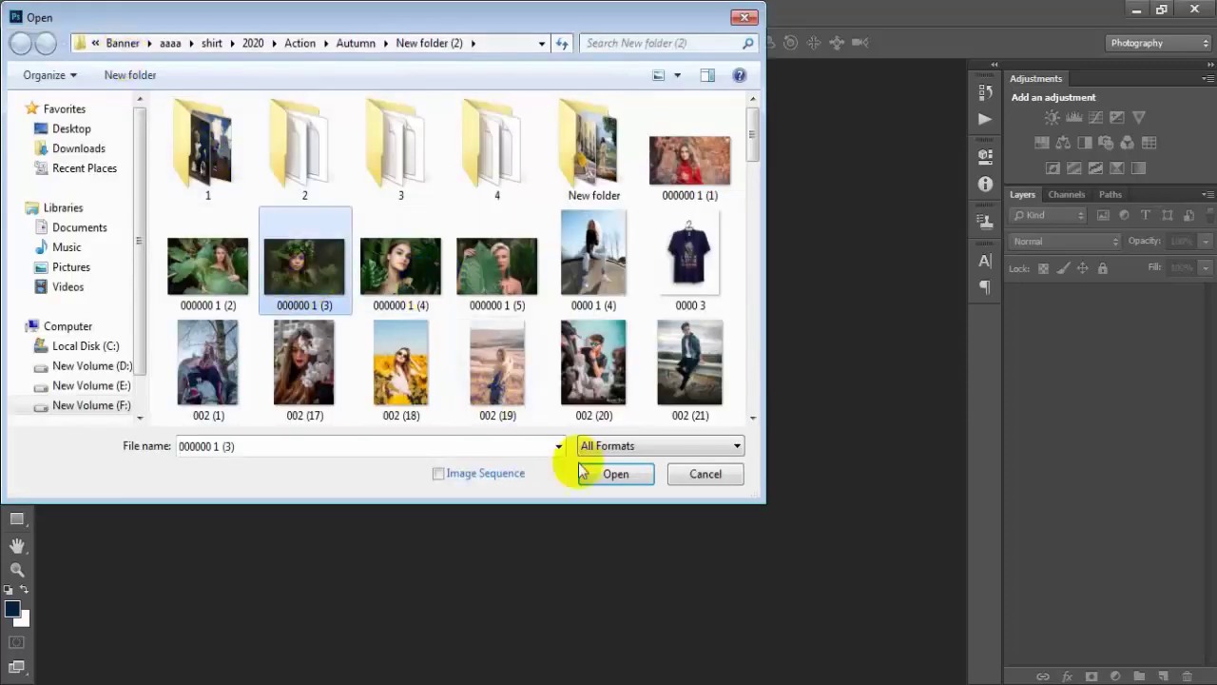
click(616, 474)
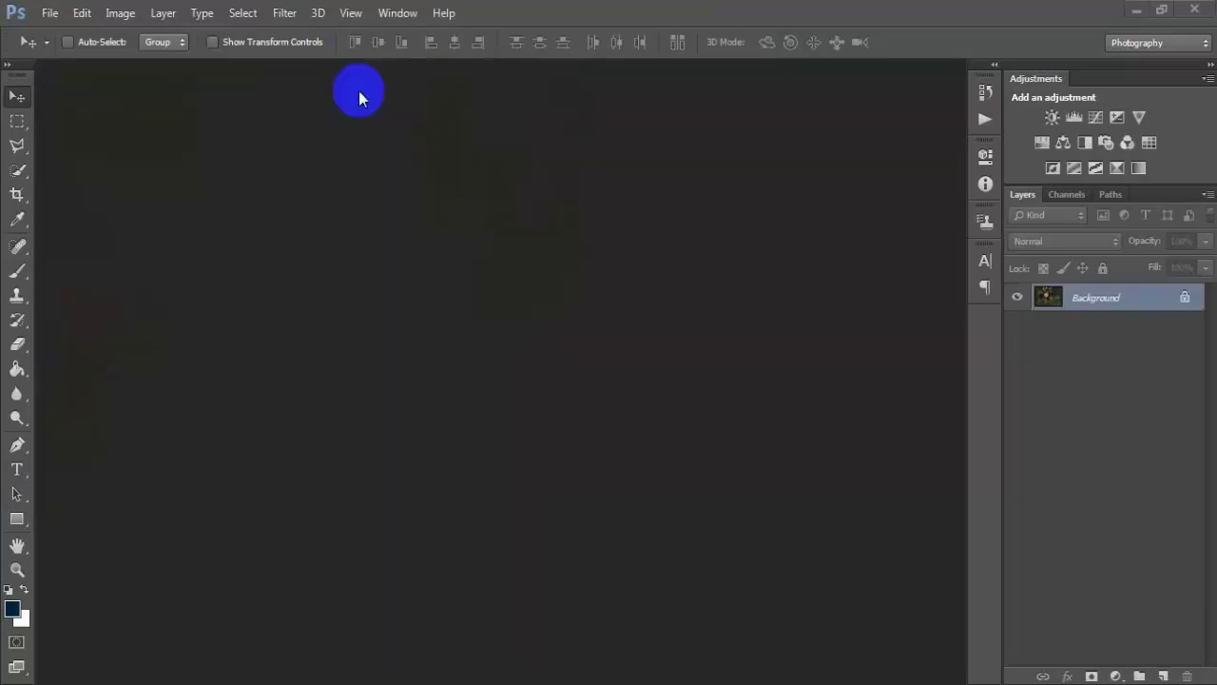
key(ctrl+j)
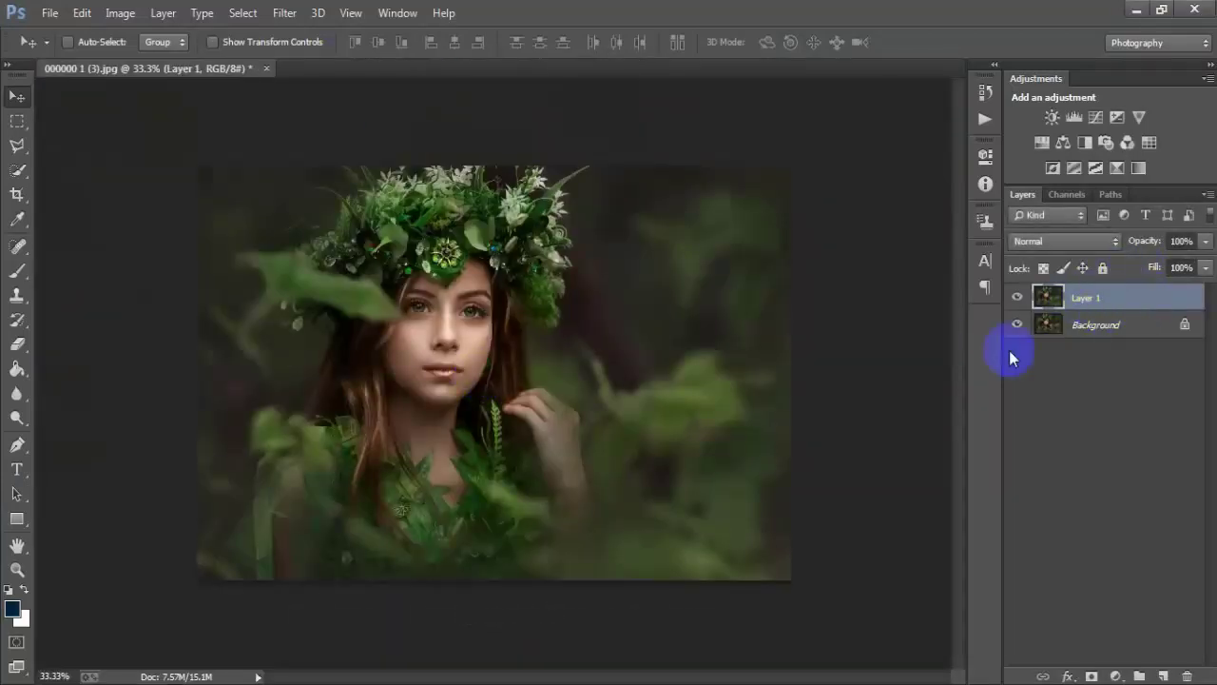
Step: In the Camera Raw Filter, set Temperature +10, Tint +7 and Exposure +0.30
click(284, 12)
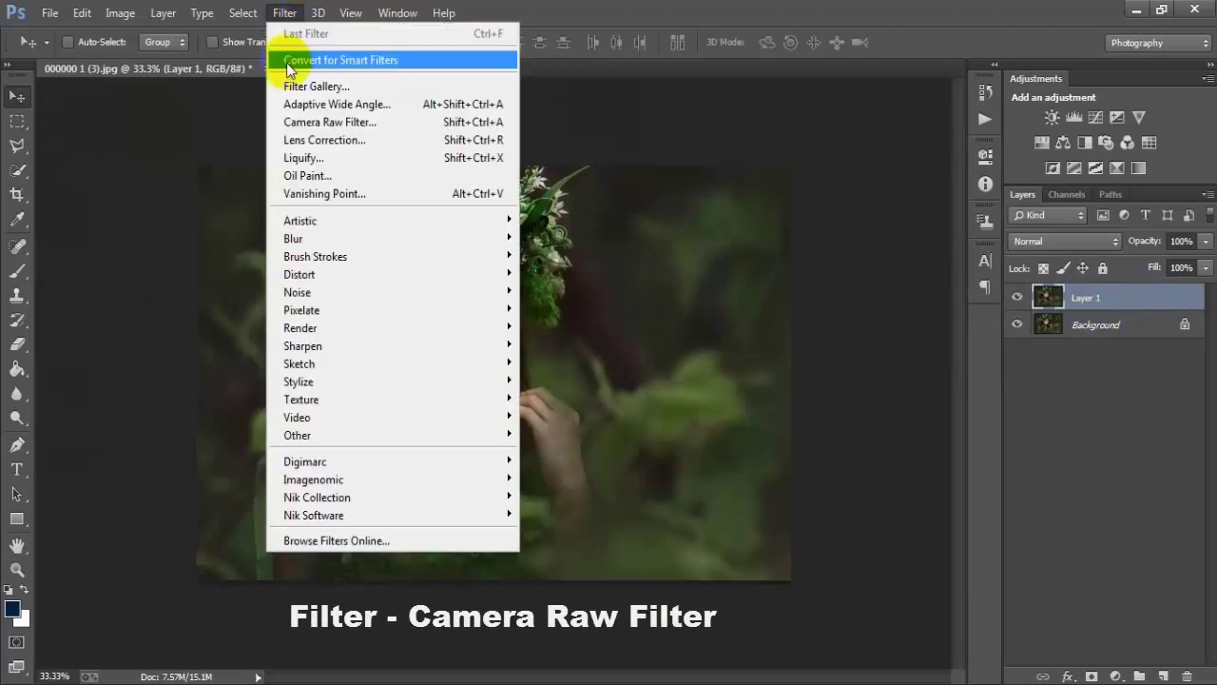
click(388, 127)
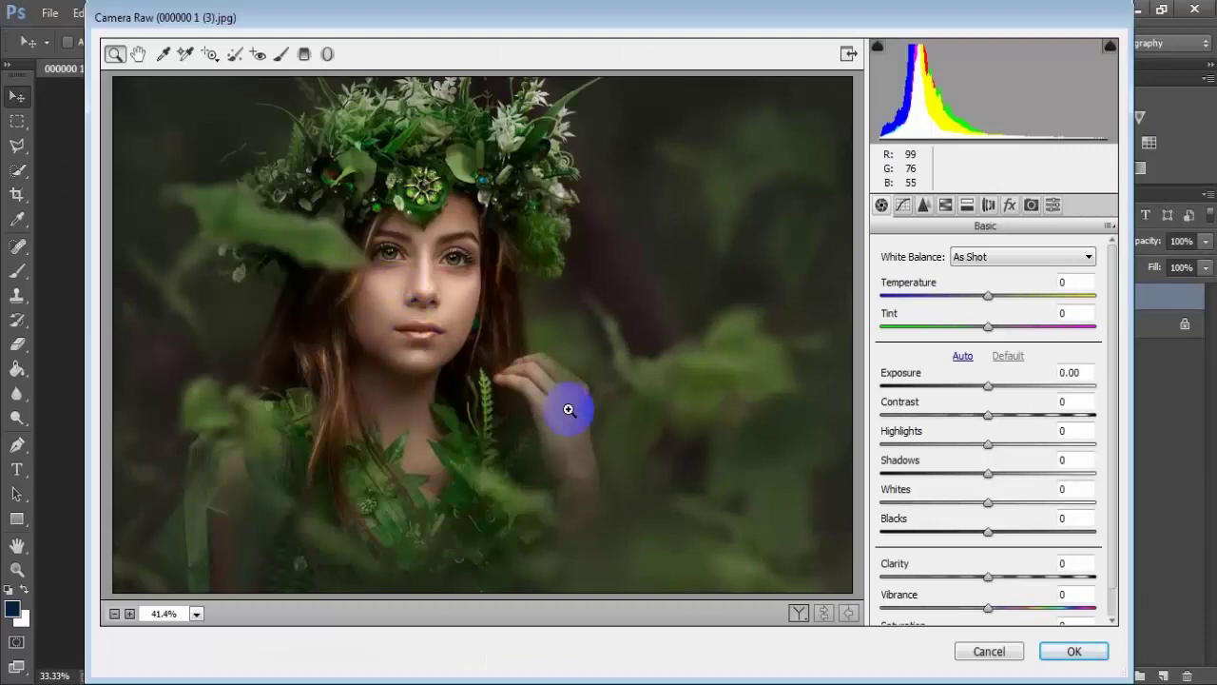
drag(988, 295, 997, 302)
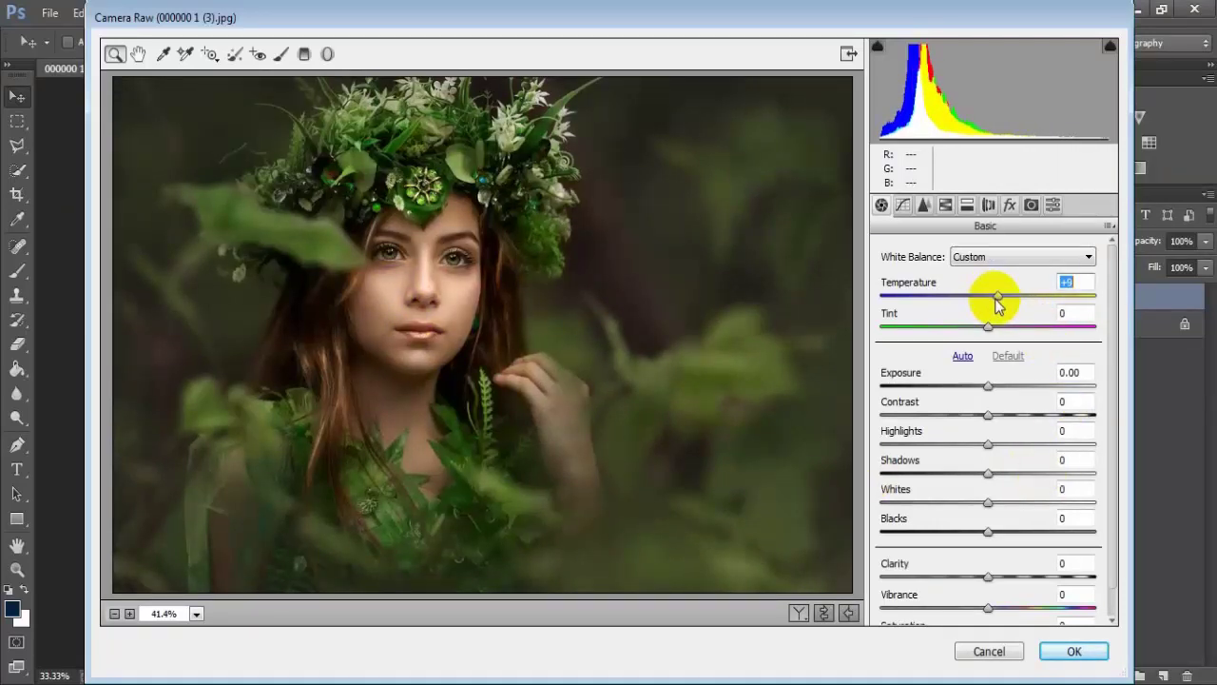
drag(997, 302, 997, 328)
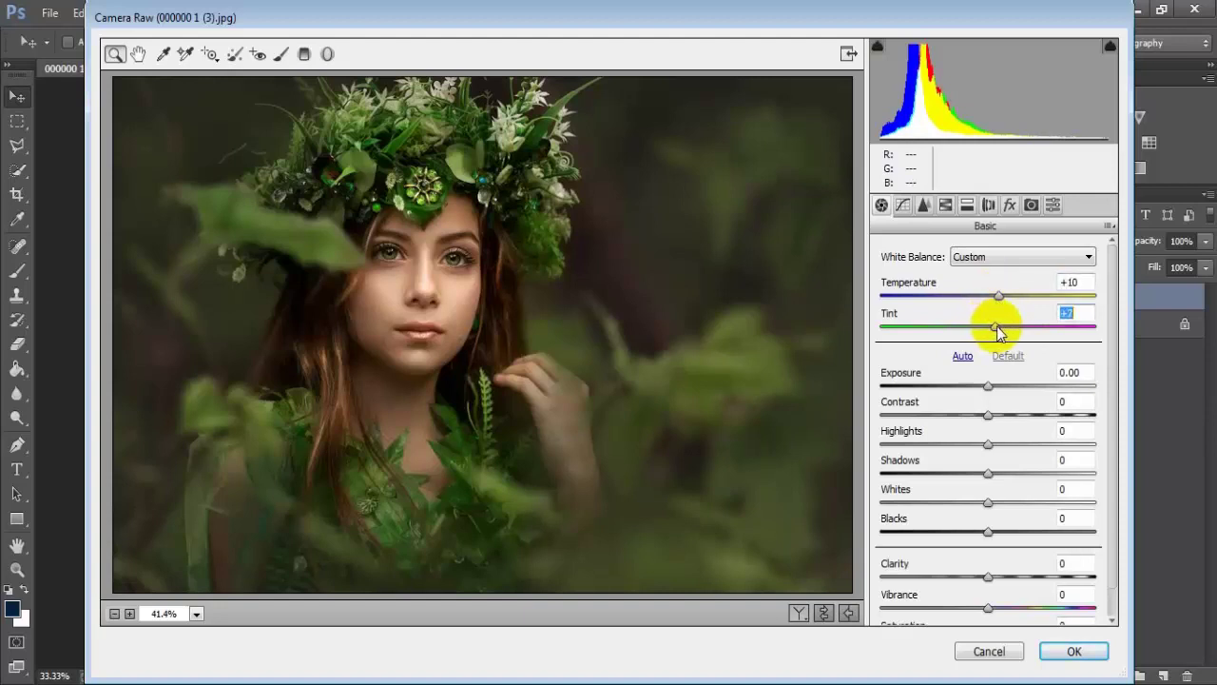
drag(988, 386, 995, 394)
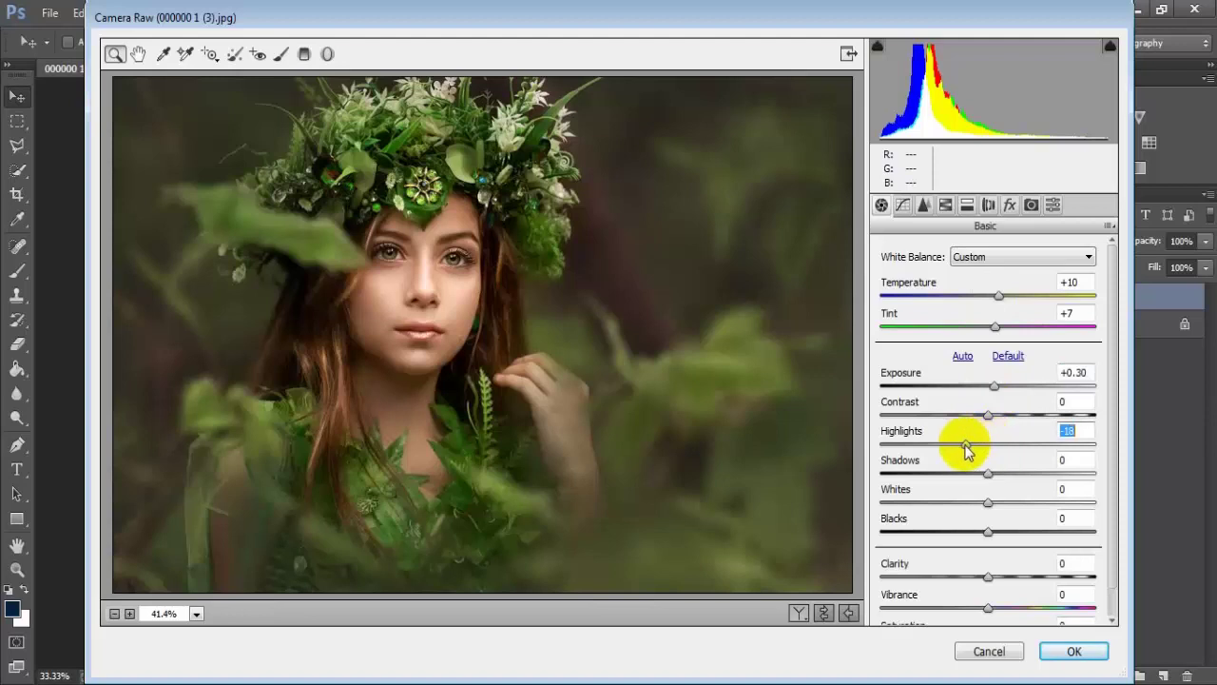
Step: Set Highlights -82, Shadows +30, Blacks -26, Clarity +23, Vibrance +13, Saturation -7
drag(989, 444, 901, 450)
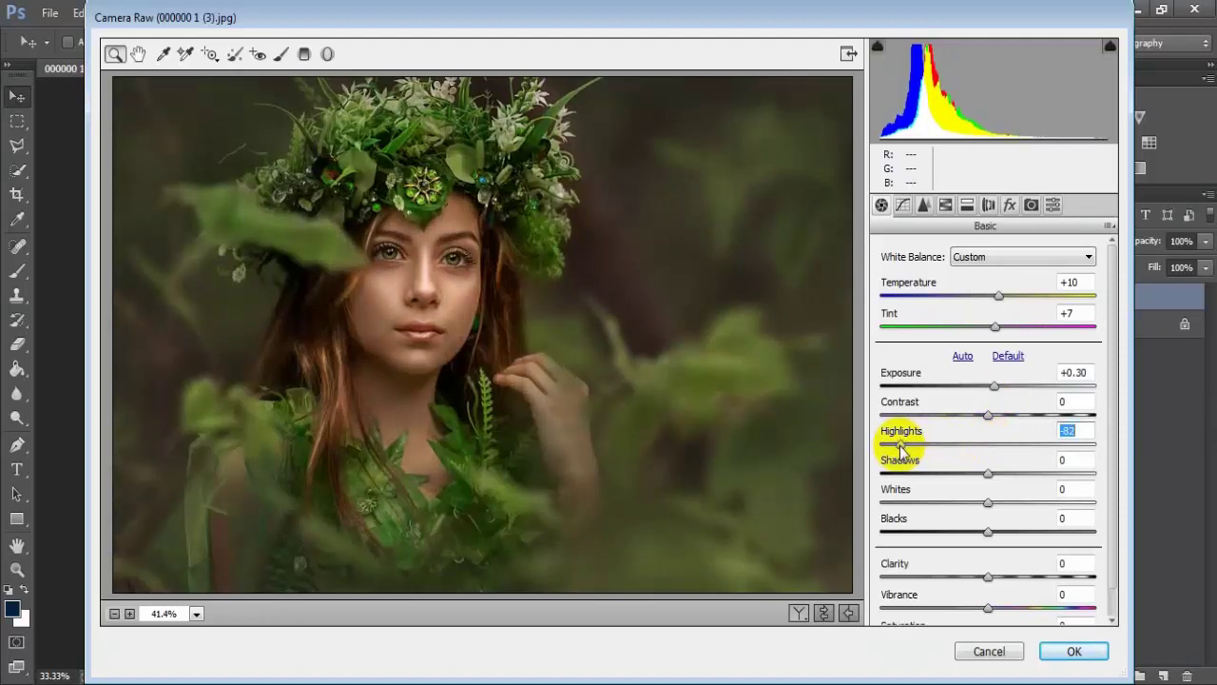
drag(988, 474, 1015, 475)
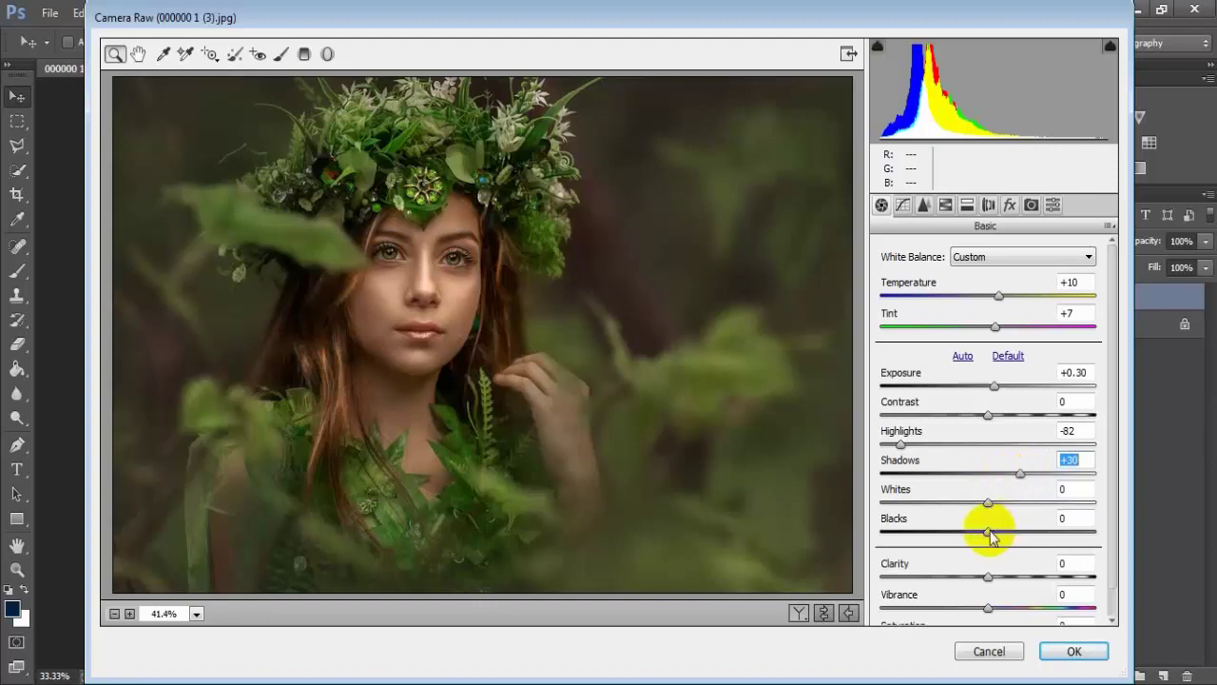
drag(990, 535, 965, 538)
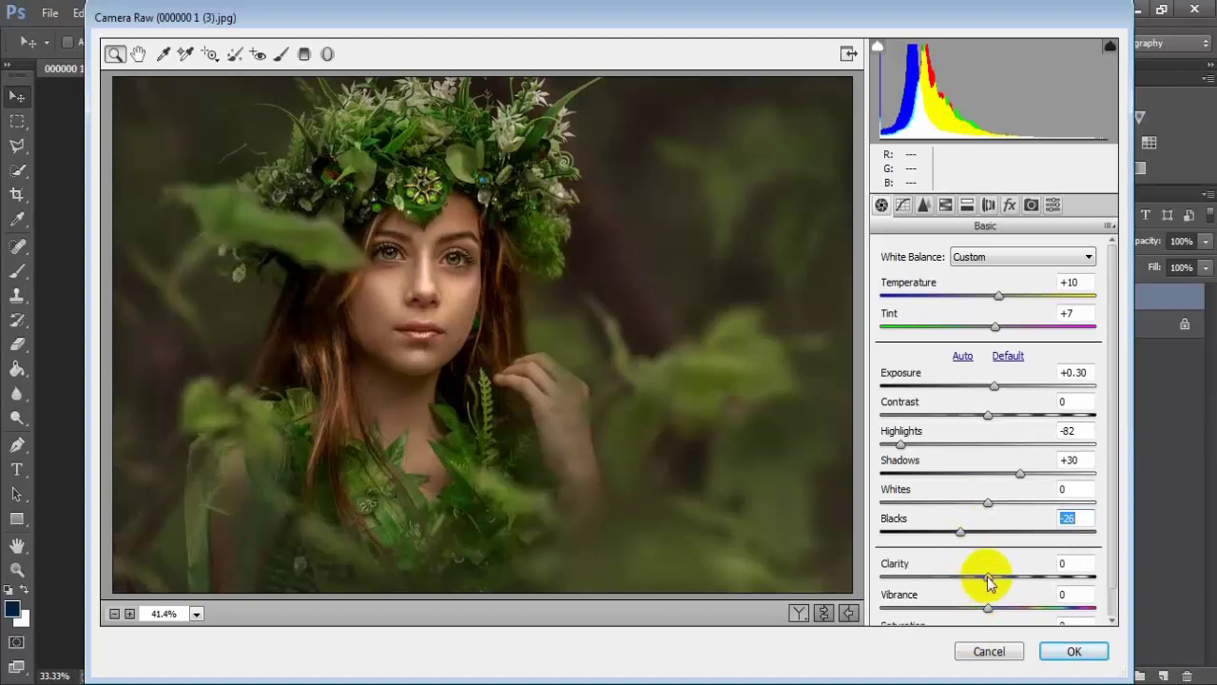
drag(988, 577, 1013, 577)
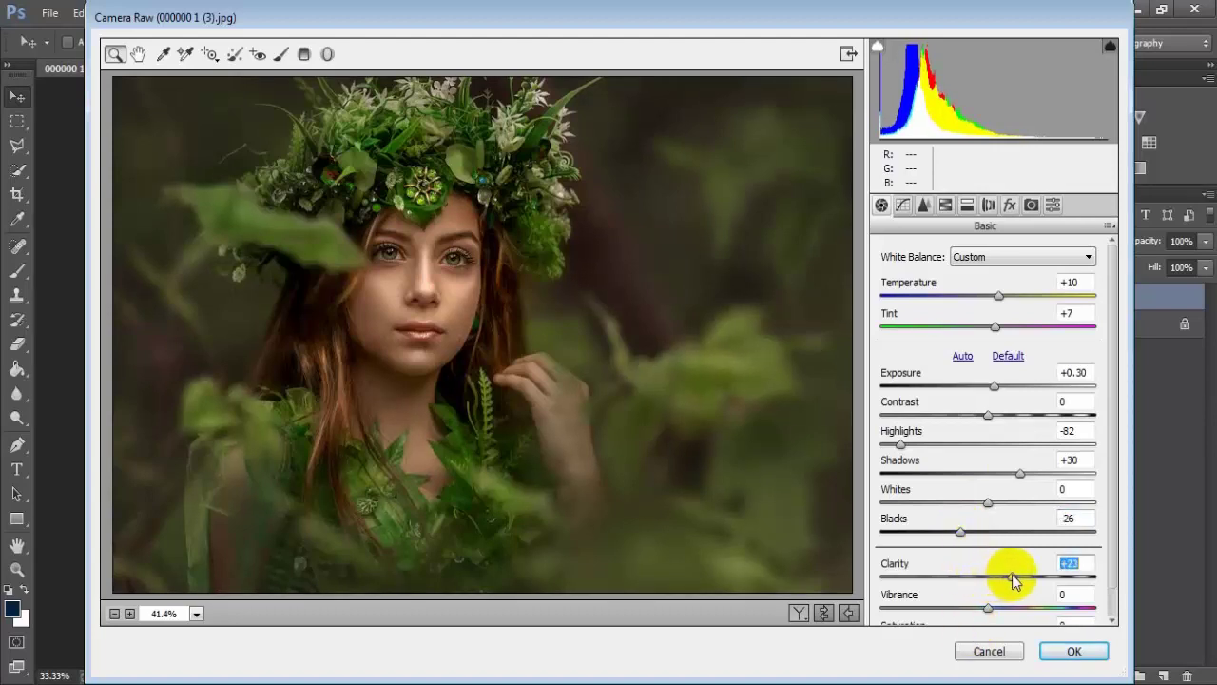
drag(1114, 557, 1114, 601)
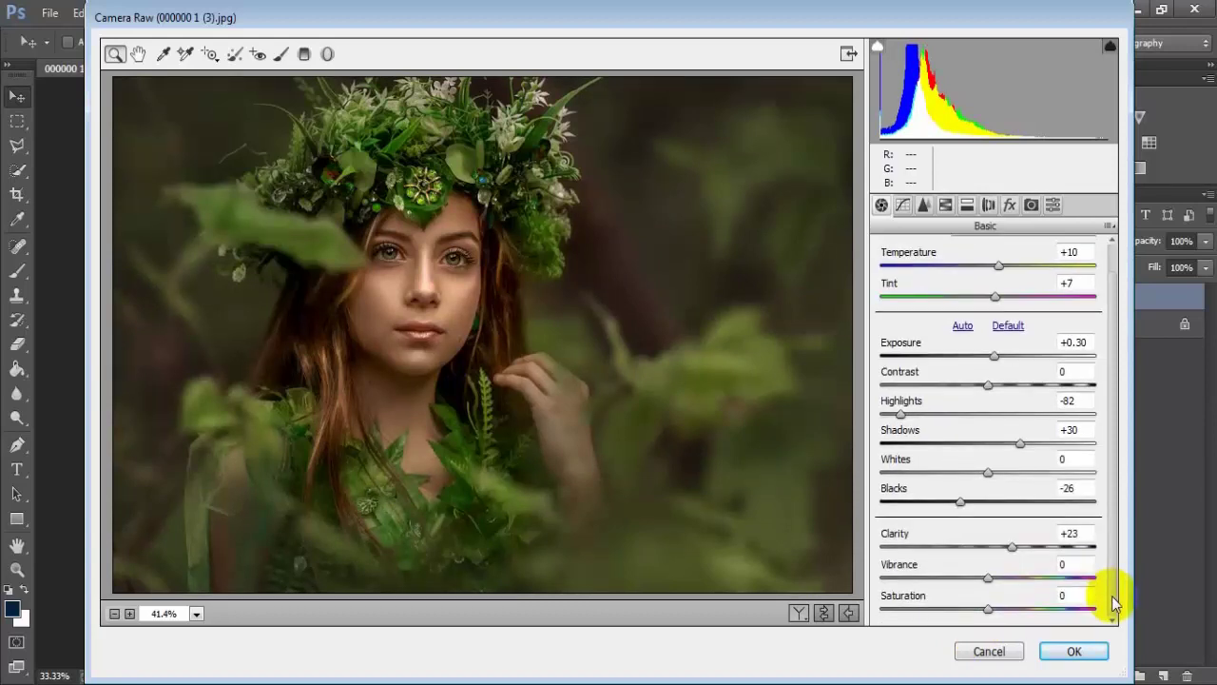
drag(988, 577, 1001, 578)
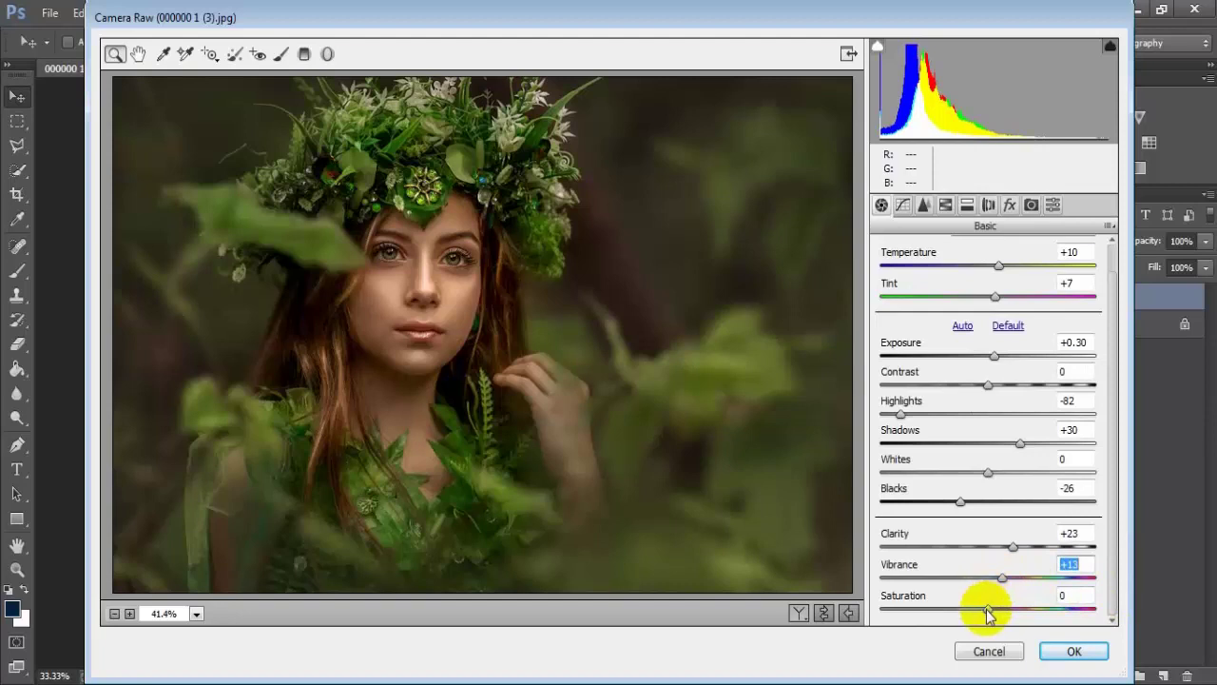
drag(988, 608, 980, 610)
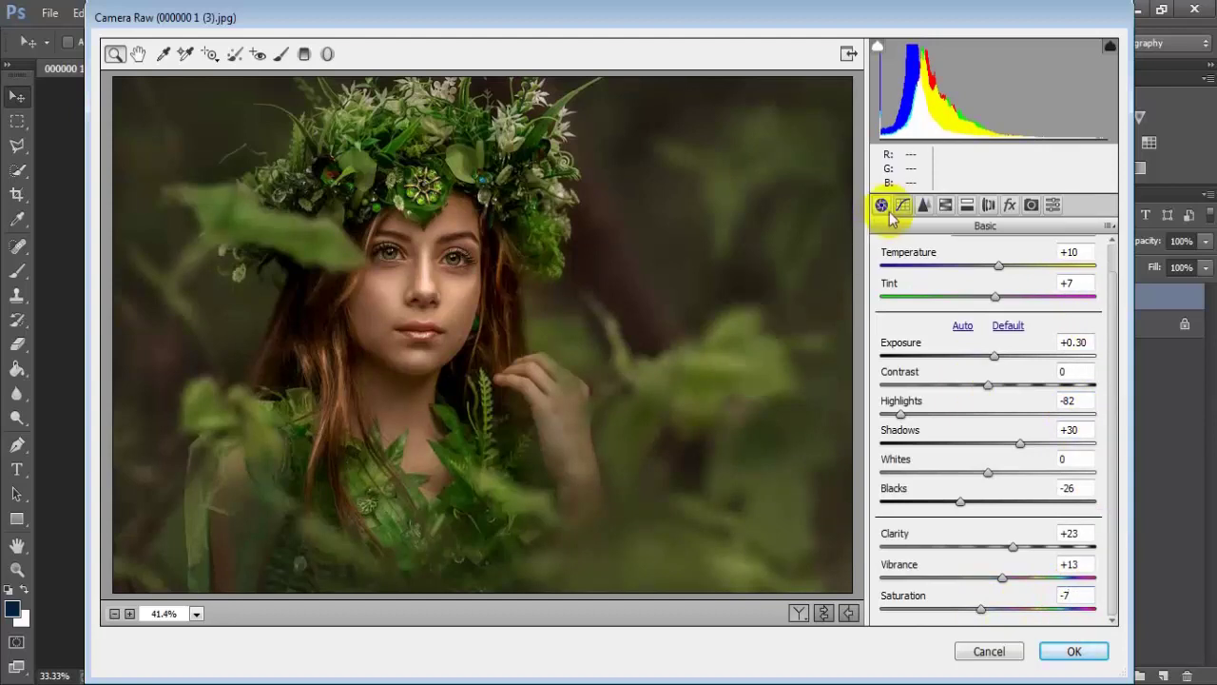
Step: In the Detail panel, set Luminance noise reduction to 46
click(923, 205)
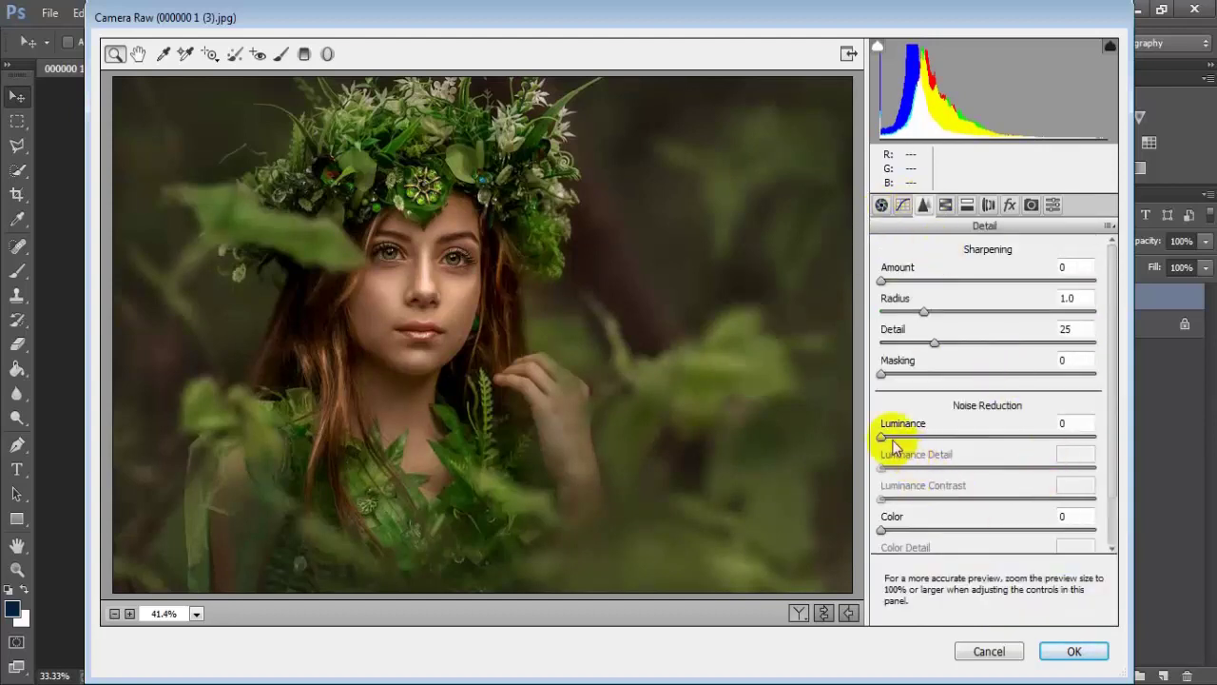
drag(883, 436, 953, 440)
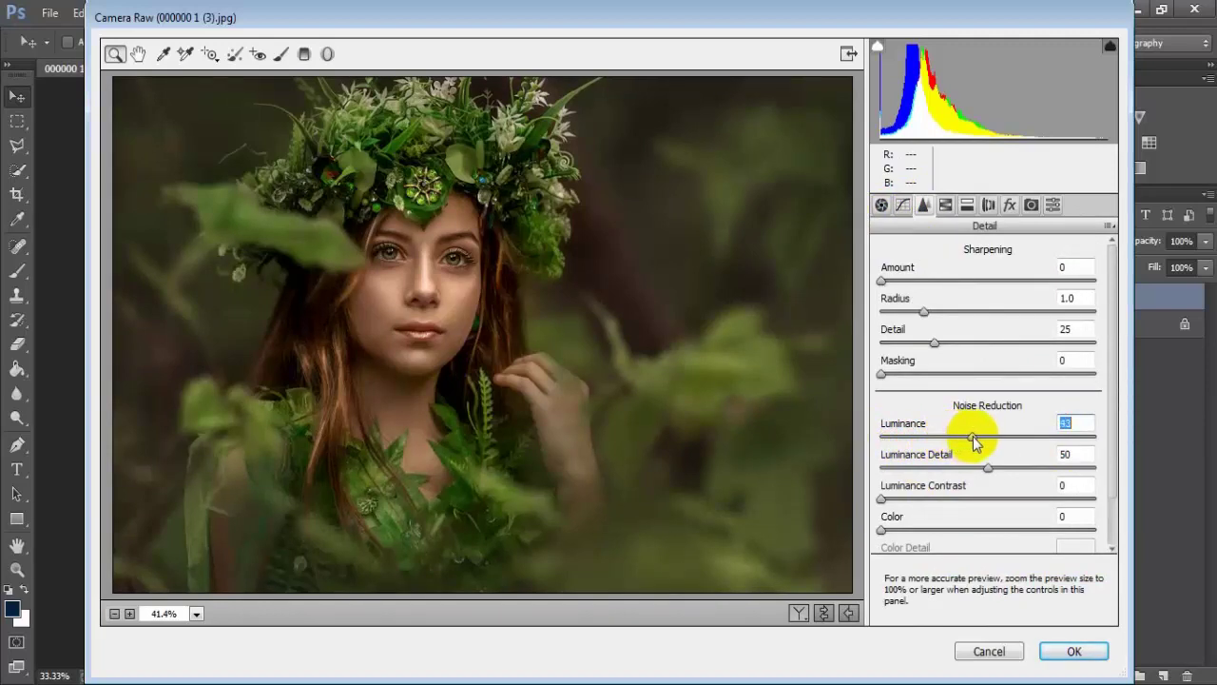
drag(972, 436, 980, 439)
click(1073, 422)
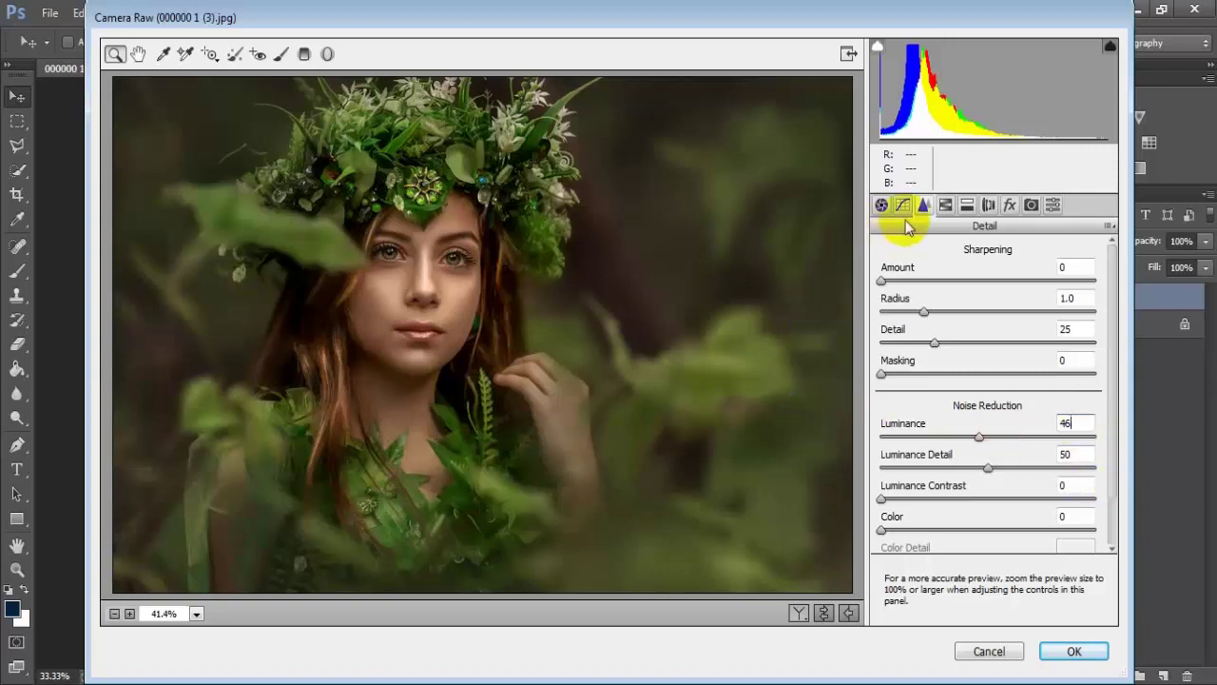
click(945, 204)
Step: Set HSL Hue values: Oranges -9, Yellows -53, Greens -100
click(891, 282)
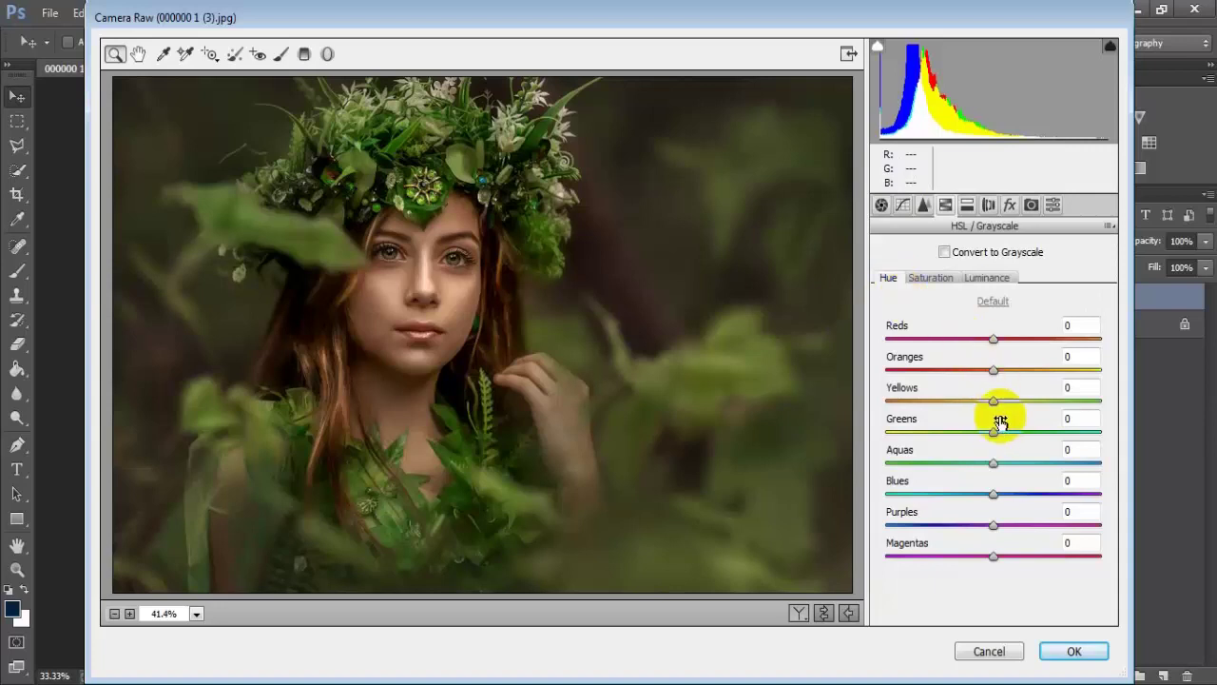
drag(995, 373, 937, 402)
drag(993, 430, 883, 432)
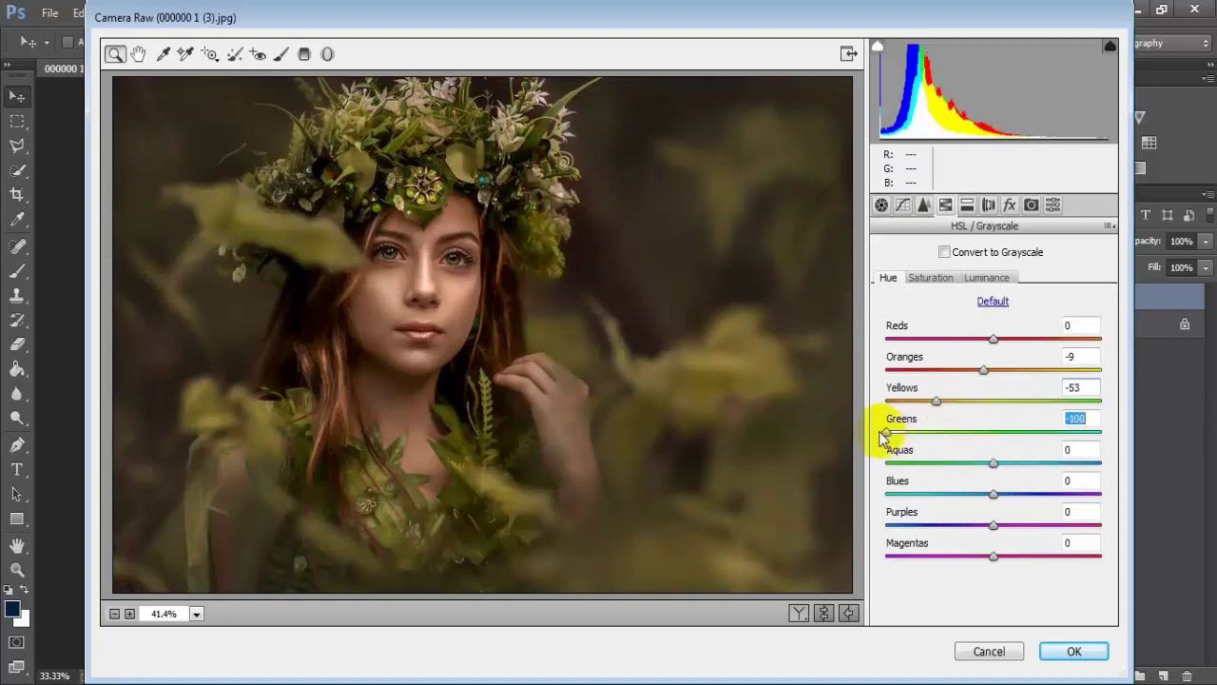
click(1095, 419)
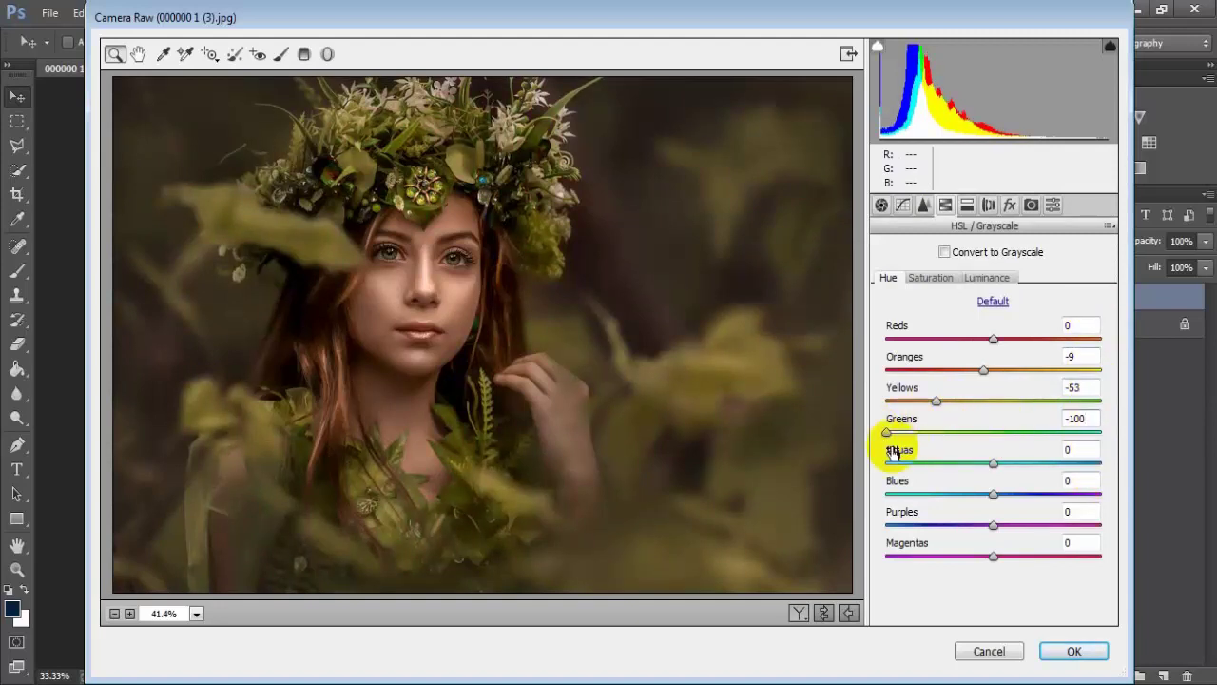
Step: Set HSL Saturation: Reds +34, Oranges +13, Yellows -38, Greens -100, Aquas -100
click(929, 278)
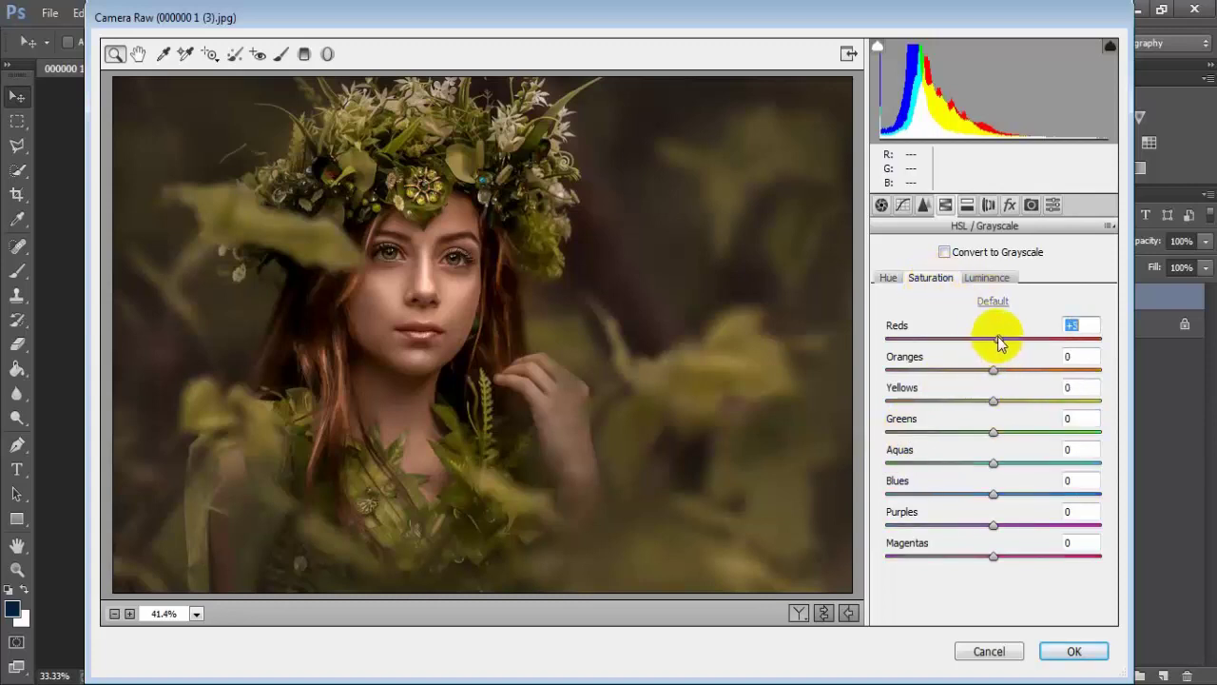
drag(1007, 338, 1028, 349)
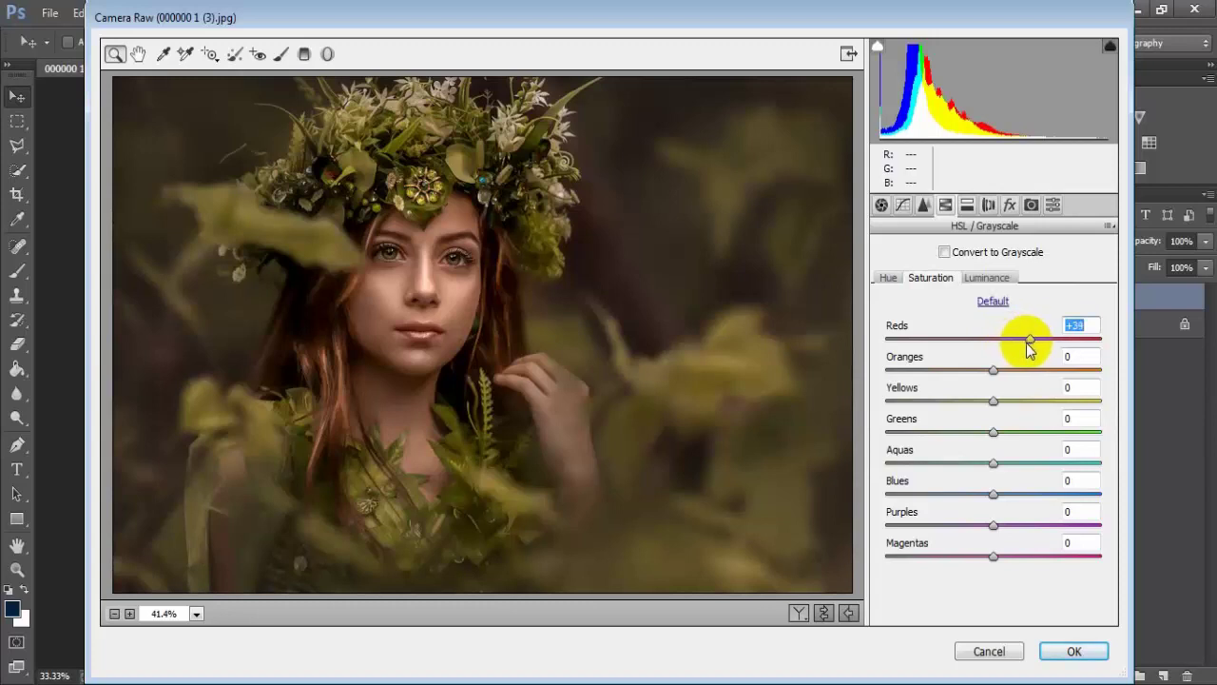
drag(999, 374, 1008, 375)
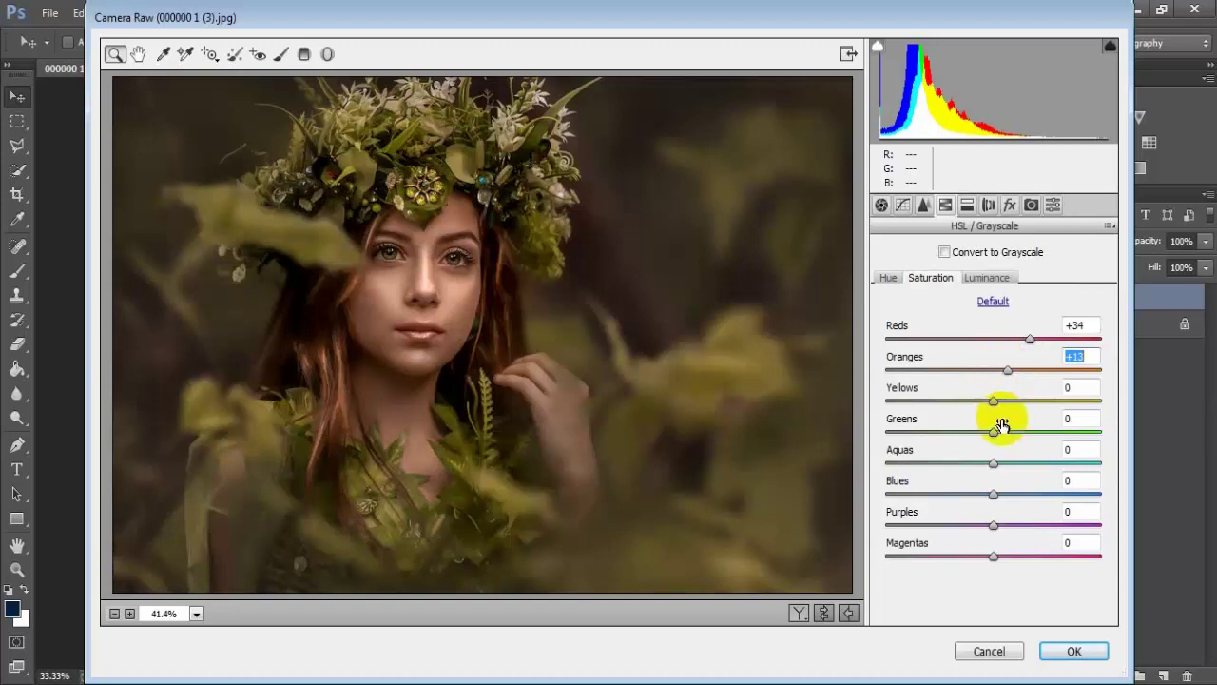
drag(994, 401, 962, 400)
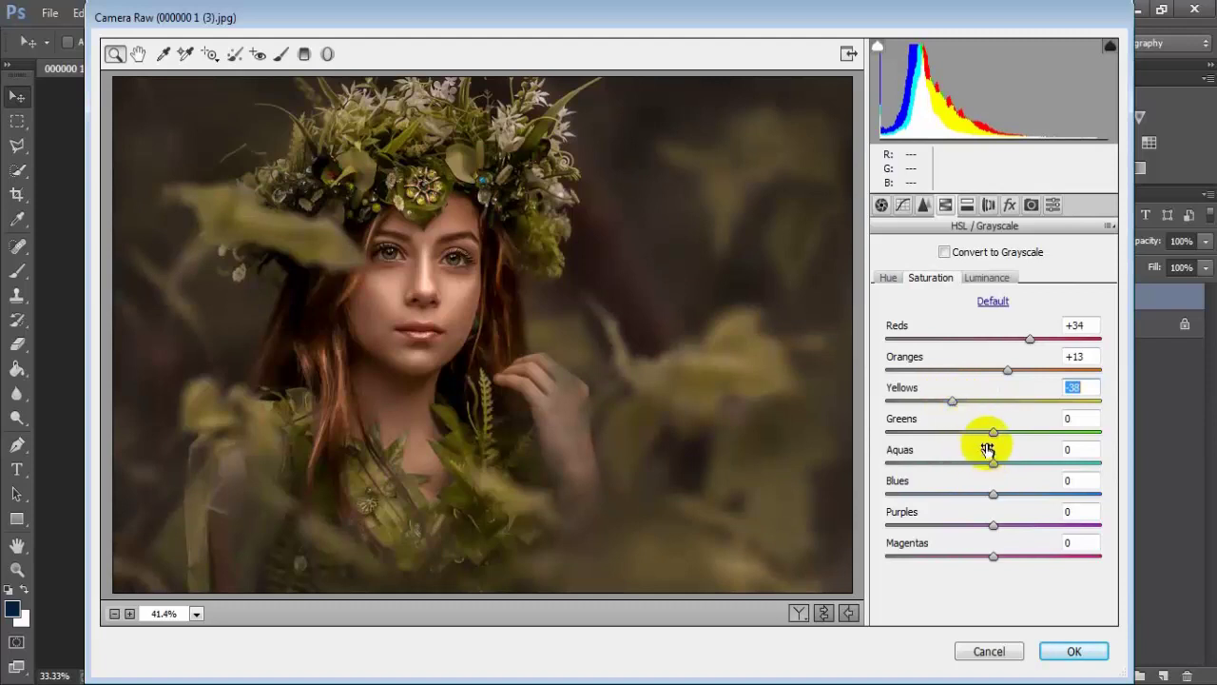
drag(993, 433, 879, 432)
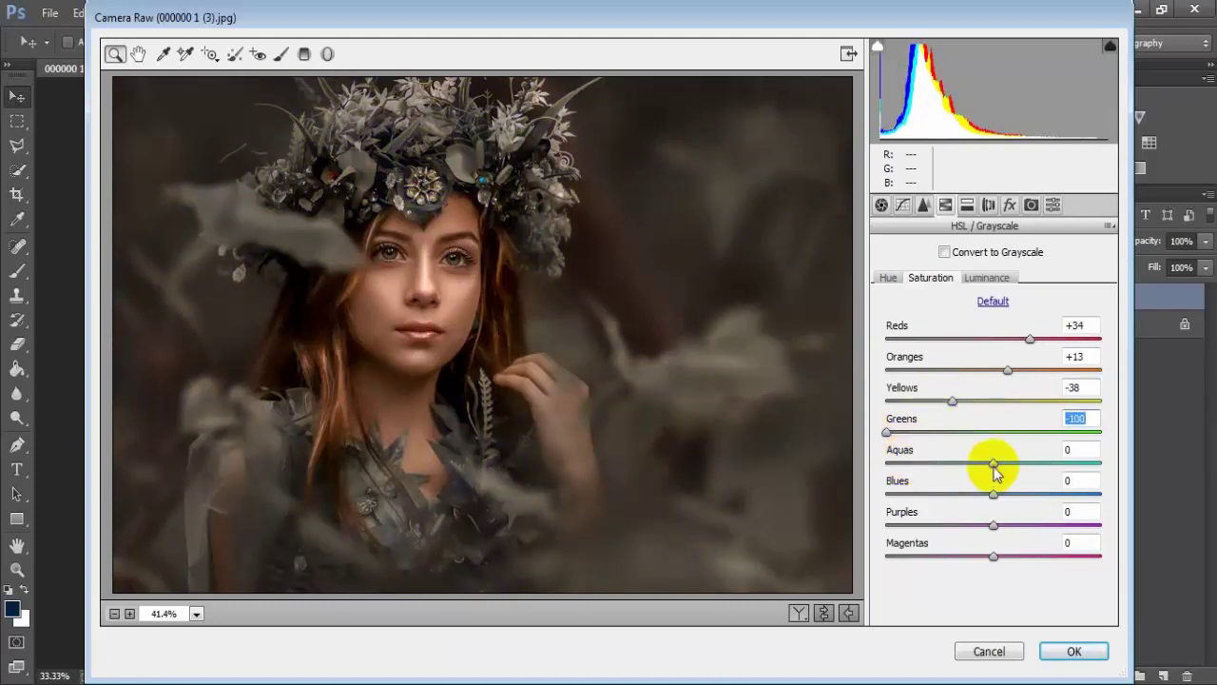
drag(994, 463, 874, 457)
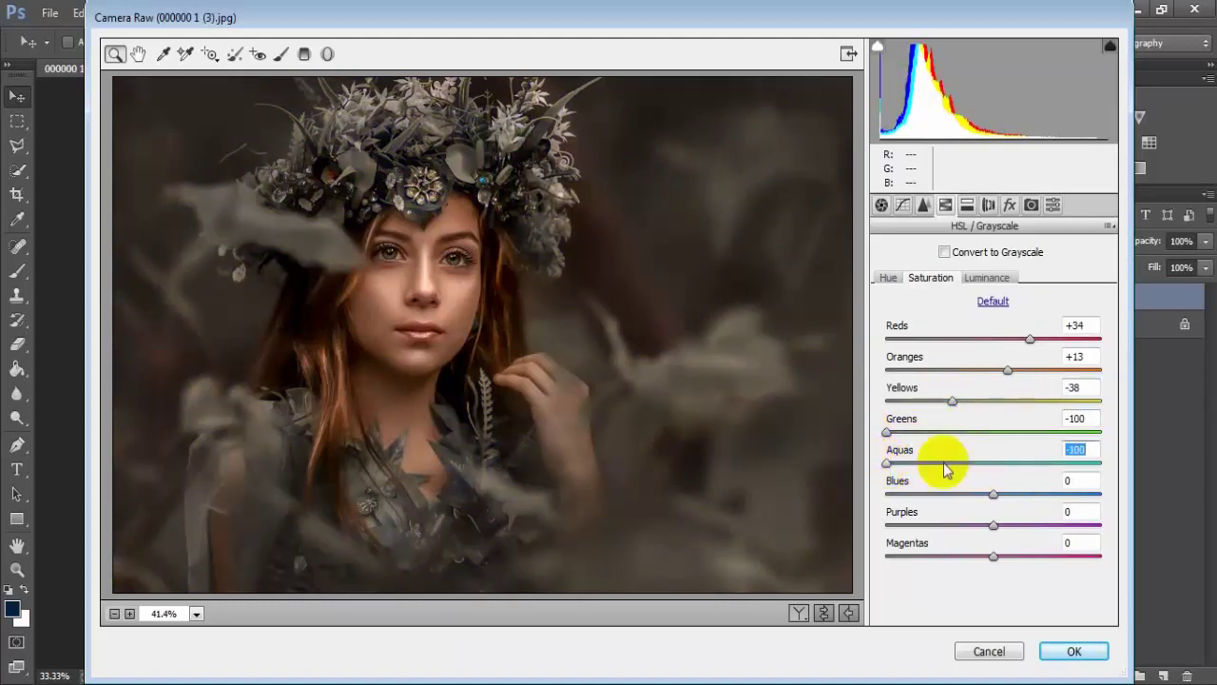
click(1092, 450)
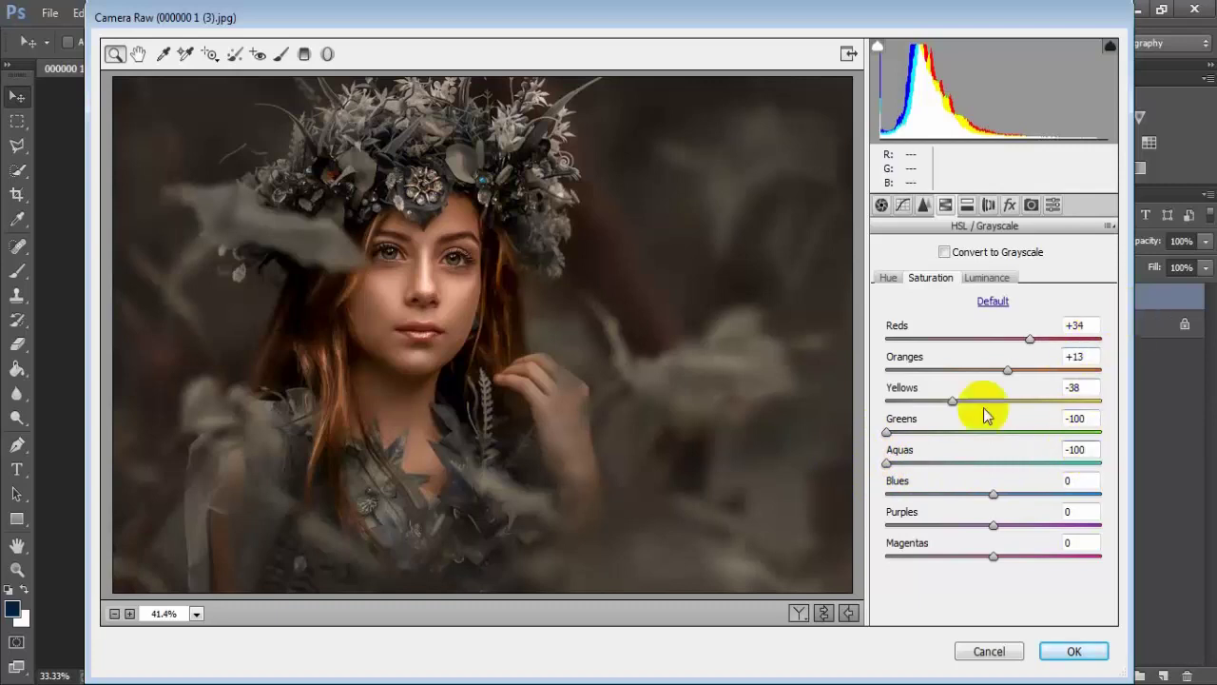
Step: Raise the Oranges HSL Luminance to +15
click(890, 279)
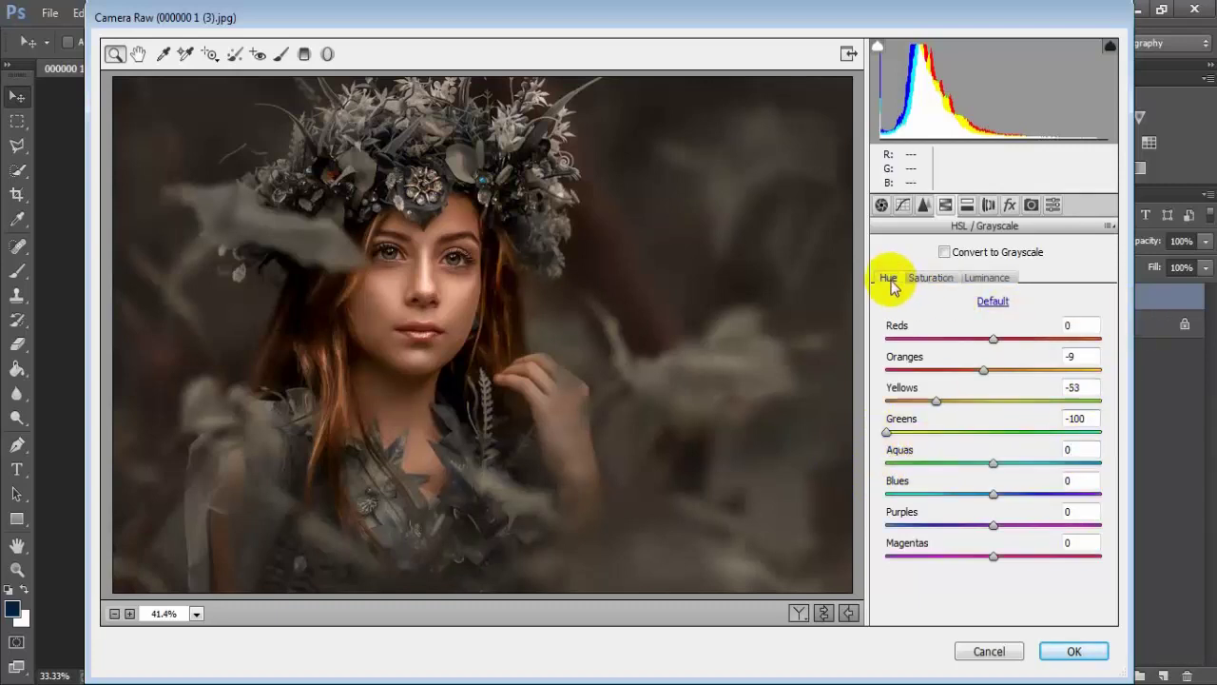
click(931, 278)
click(989, 278)
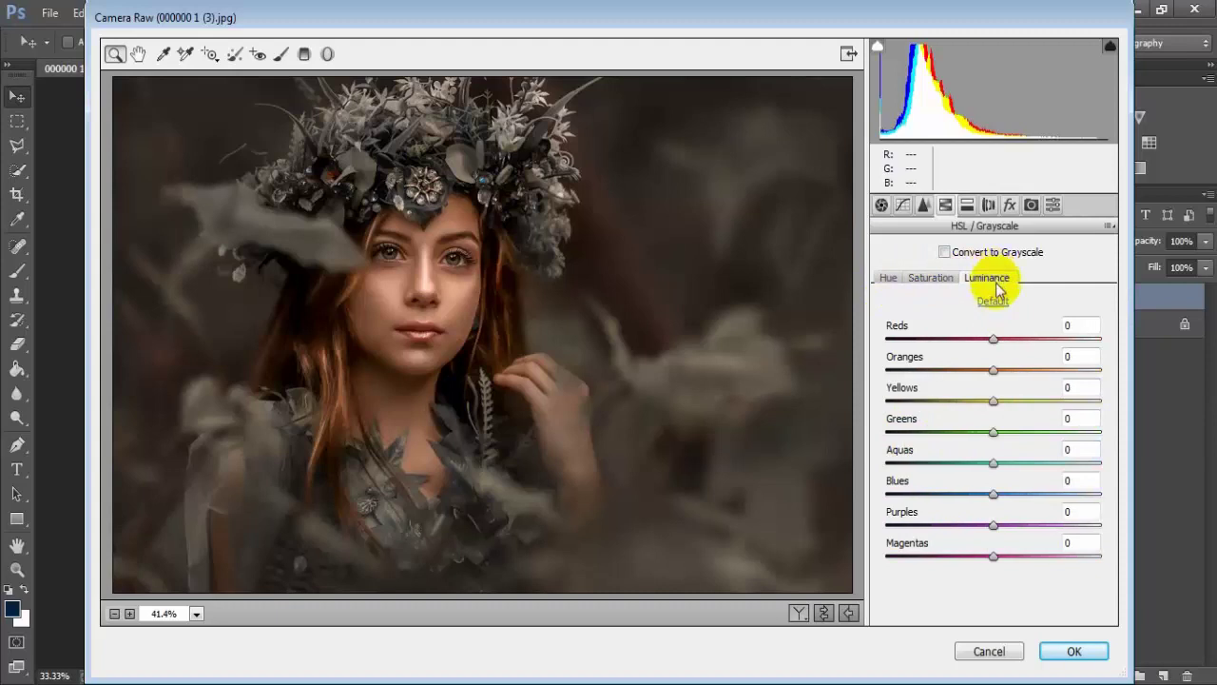
drag(993, 370, 1006, 374)
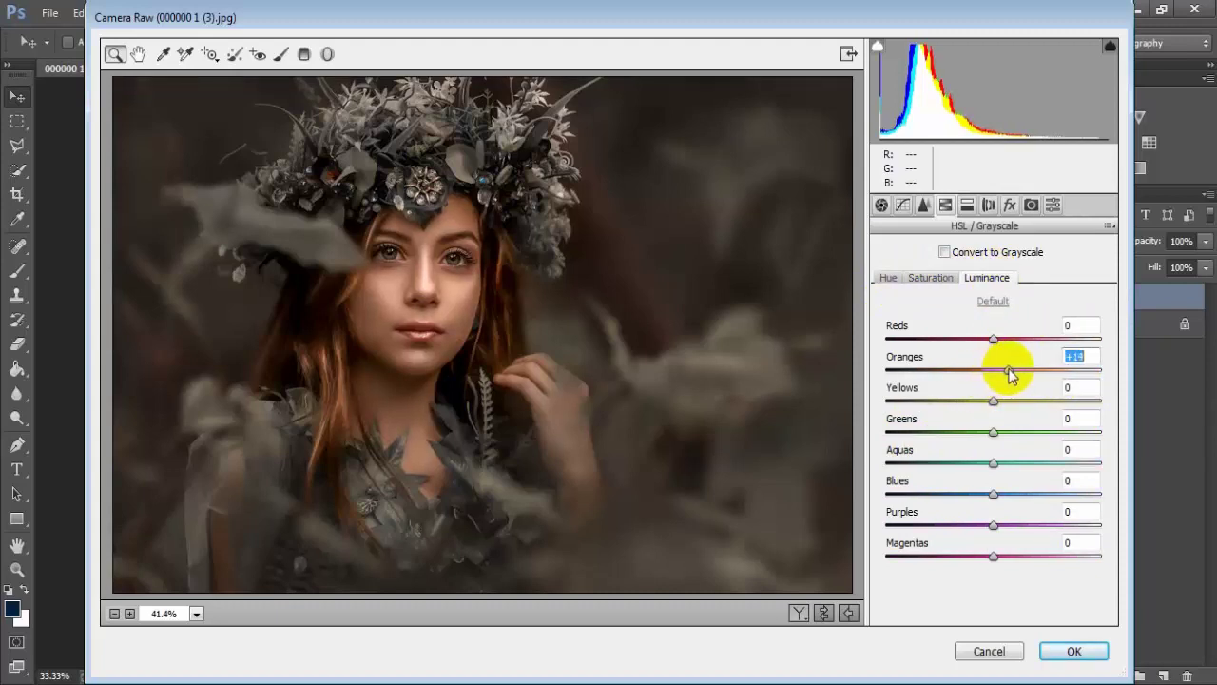
click(1075, 358)
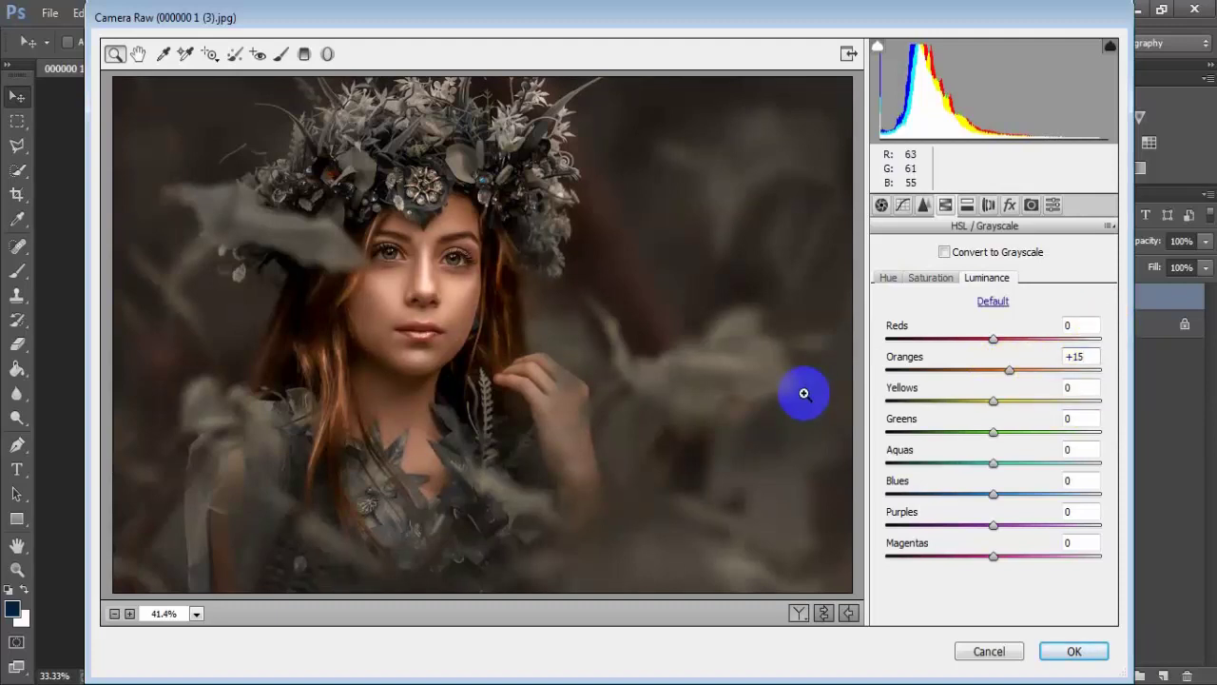
Step: In Split Toning, tint highlights at hue 105 and shadows at hue 360, both saturation 10
click(968, 206)
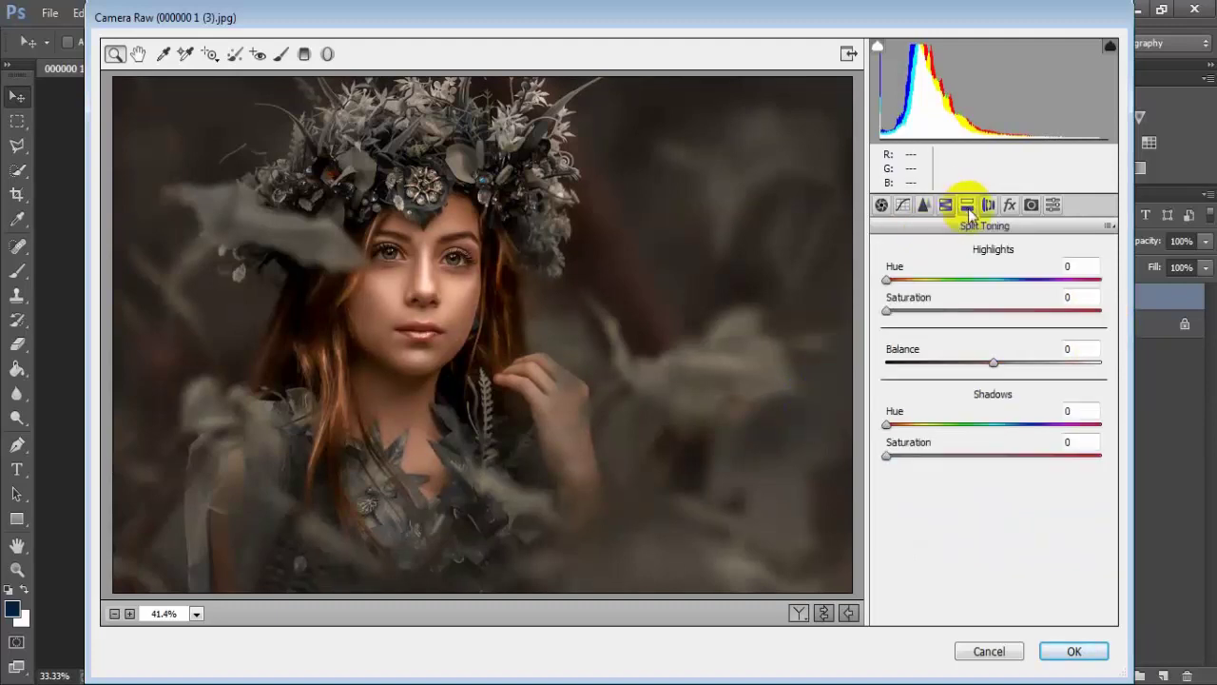
mouse_move(888, 280)
mouse_down()
mouse_move(956, 281)
mouse_move(947, 290)
mouse_up()
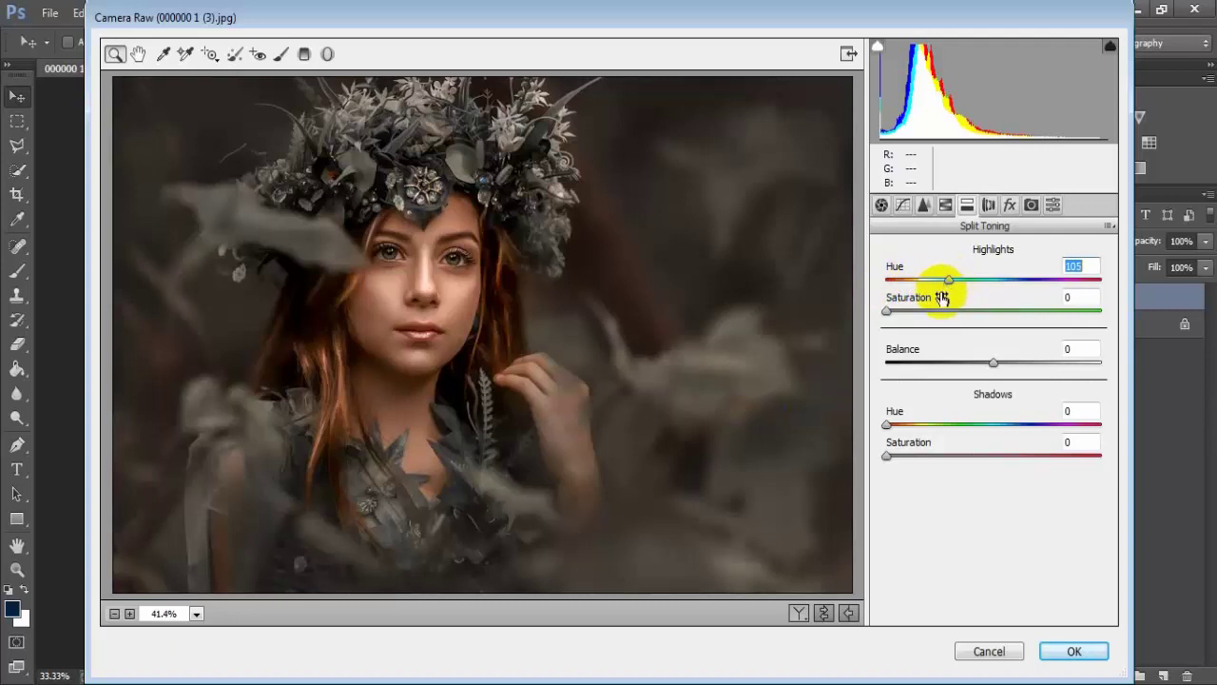
click(891, 312)
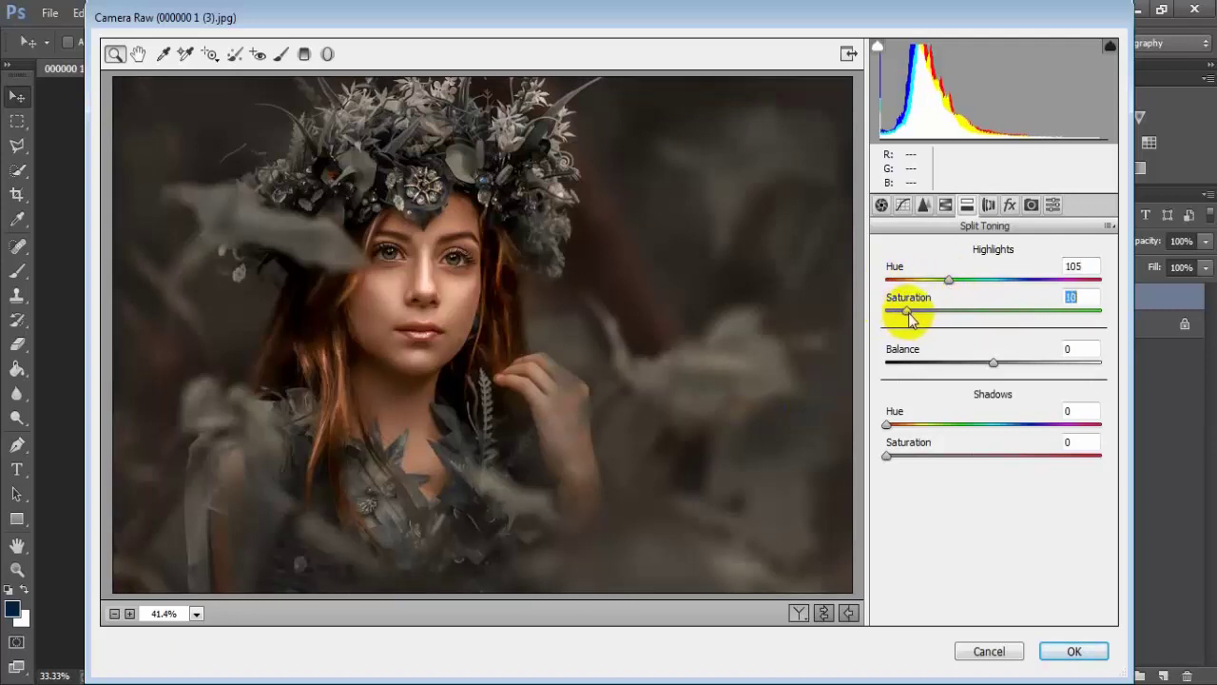
drag(910, 320, 912, 322)
drag(887, 424, 1045, 424)
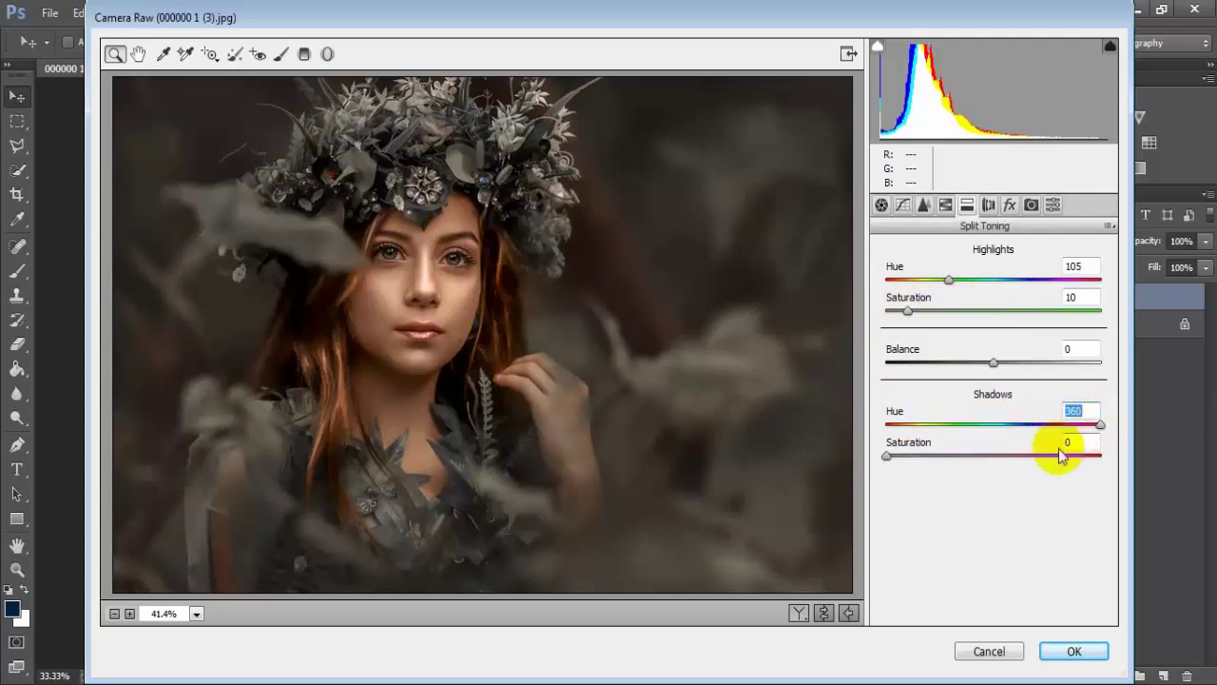
drag(886, 455, 910, 462)
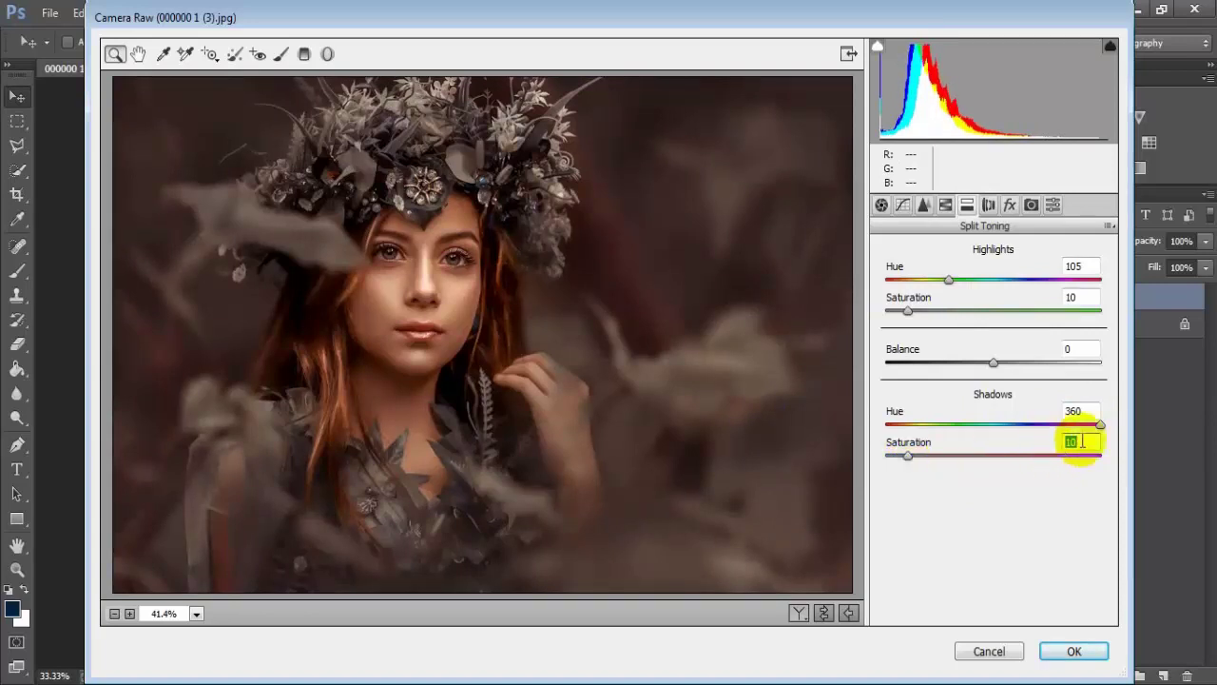
click(799, 414)
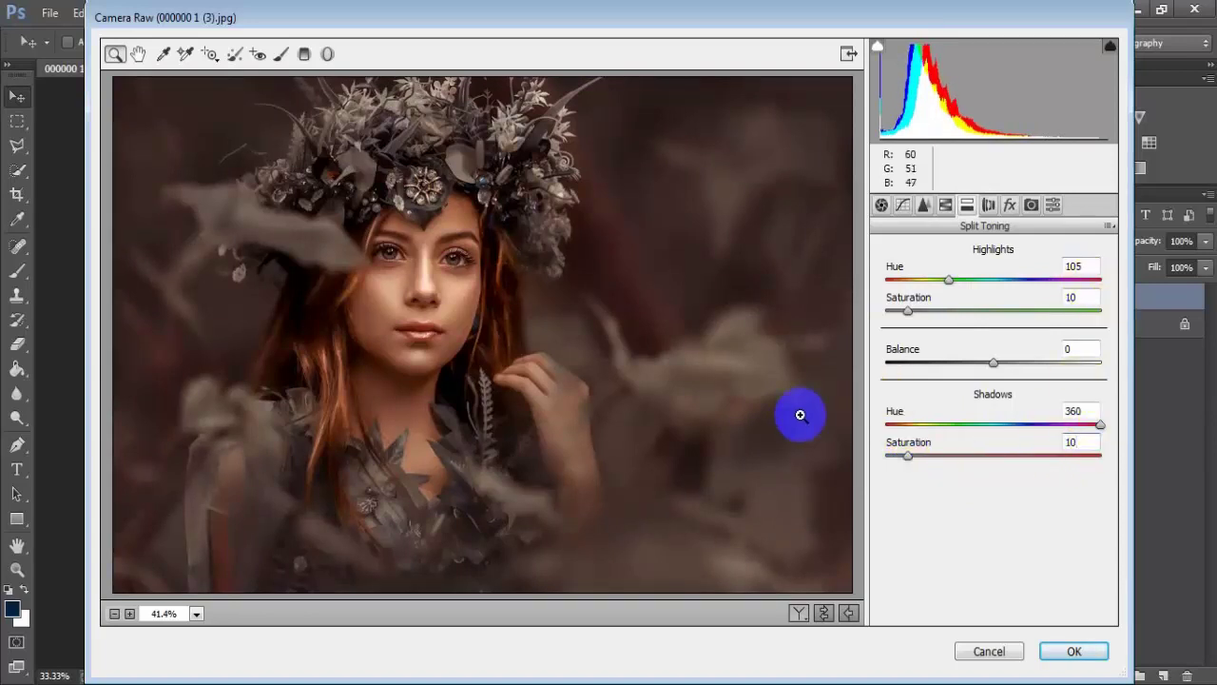
Step: In Effects, set the Post Crop Vignetting Amount to -12
click(1011, 208)
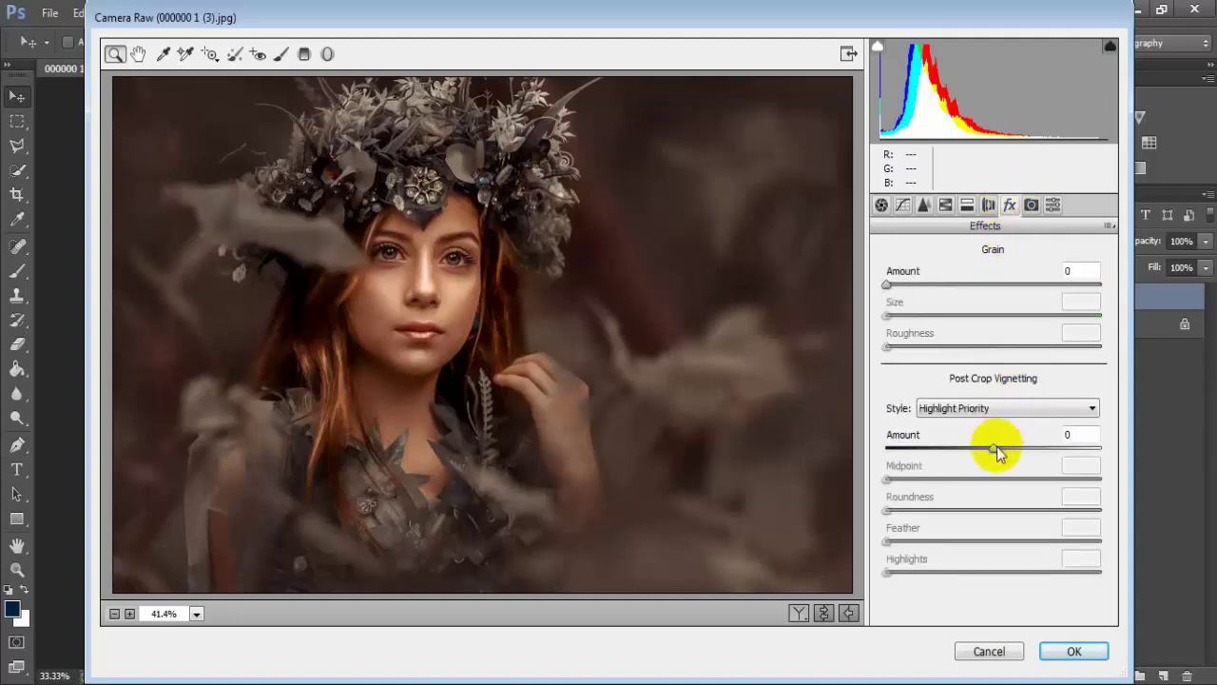
drag(997, 446, 984, 444)
click(1087, 434)
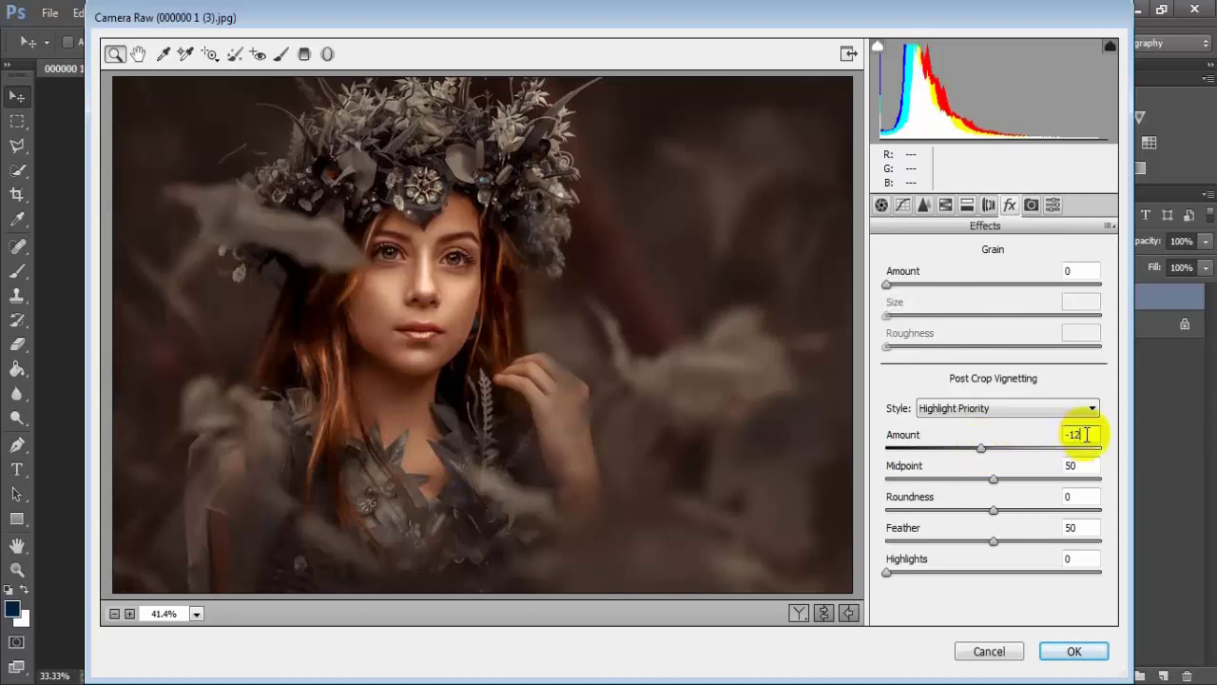
click(841, 416)
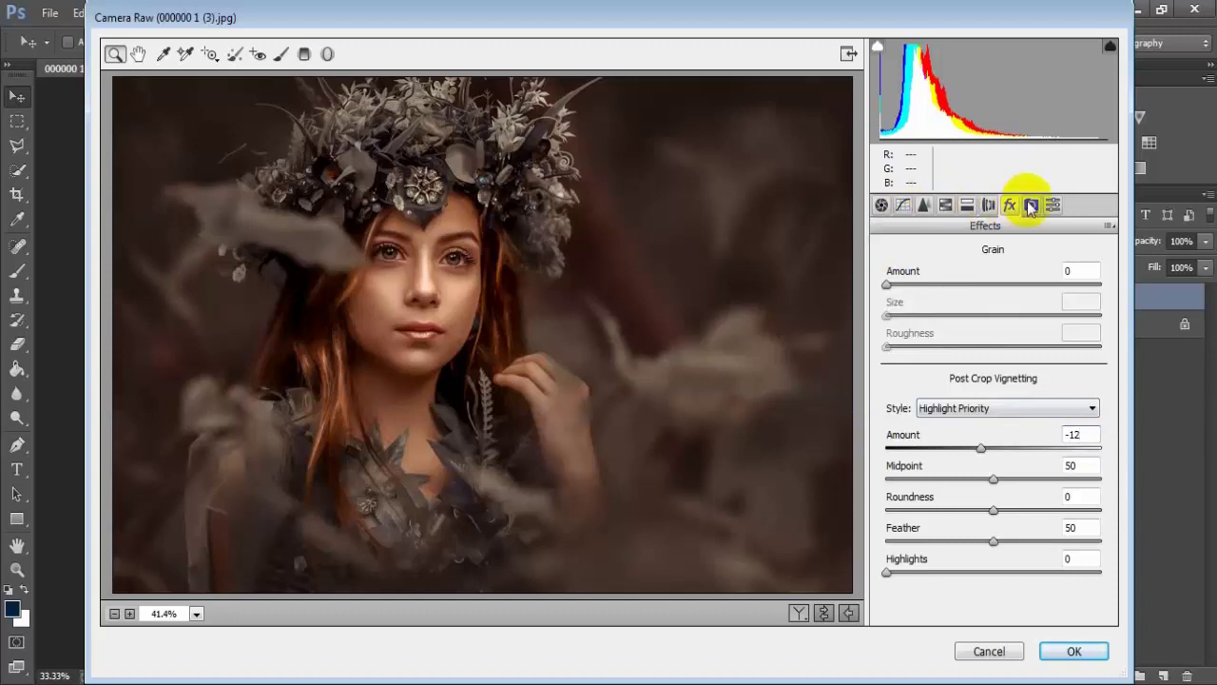
Step: In Camera Calibration, set Red Primary hue +4, saturation -7, Green hue -47, Blue hue -21
click(1031, 205)
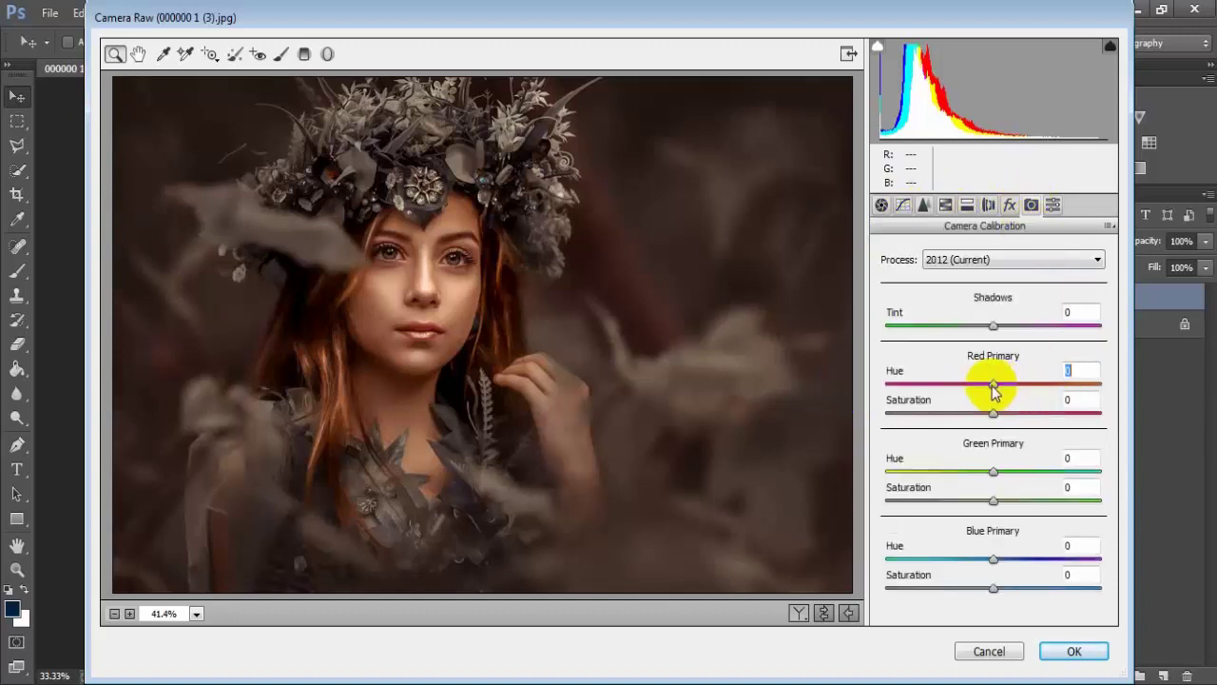
drag(993, 384, 996, 386)
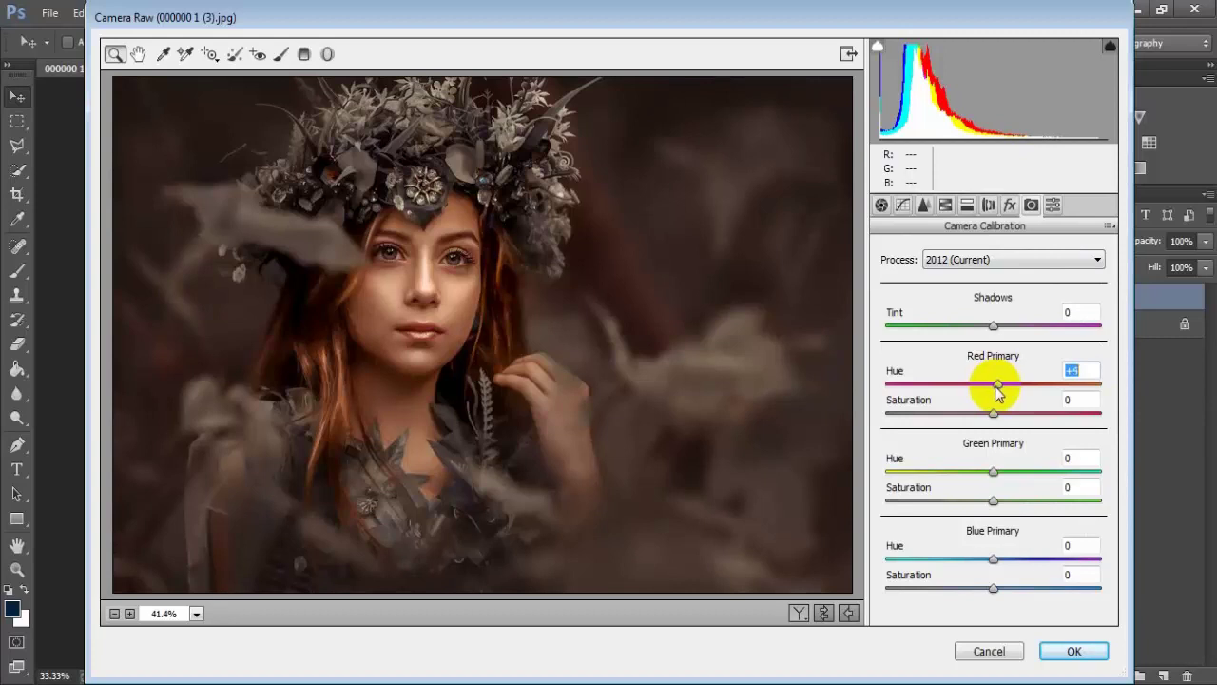
drag(998, 394, 990, 416)
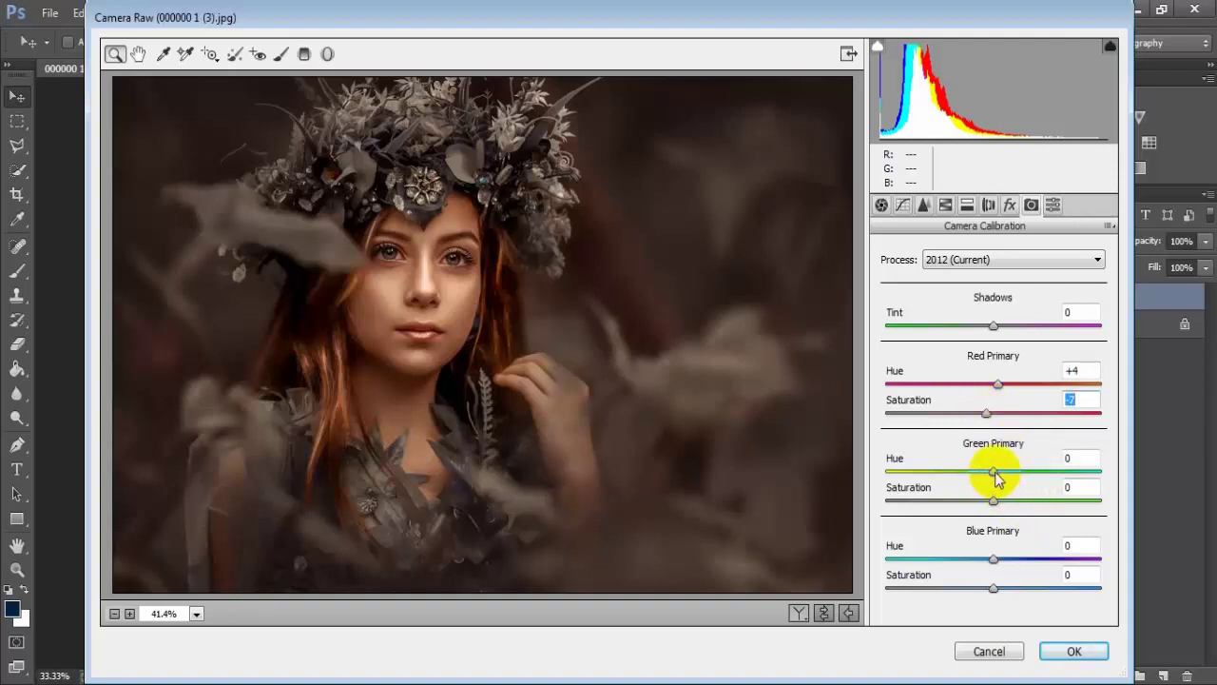
drag(994, 471, 943, 473)
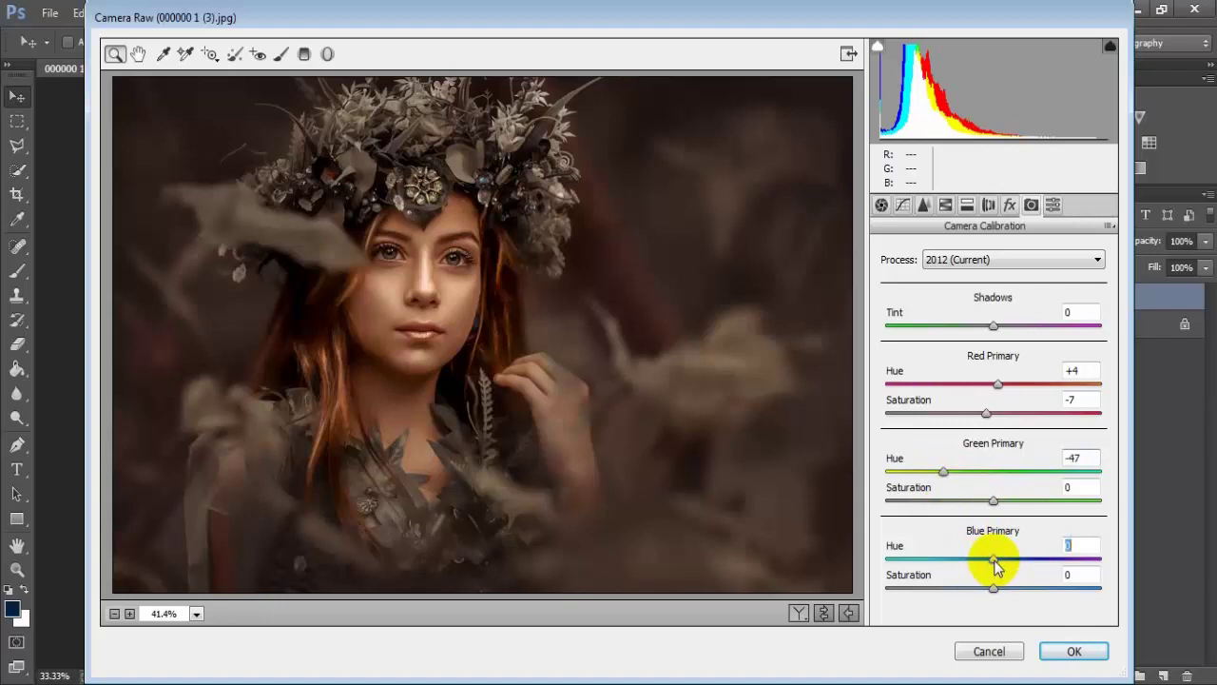
drag(995, 564, 972, 563)
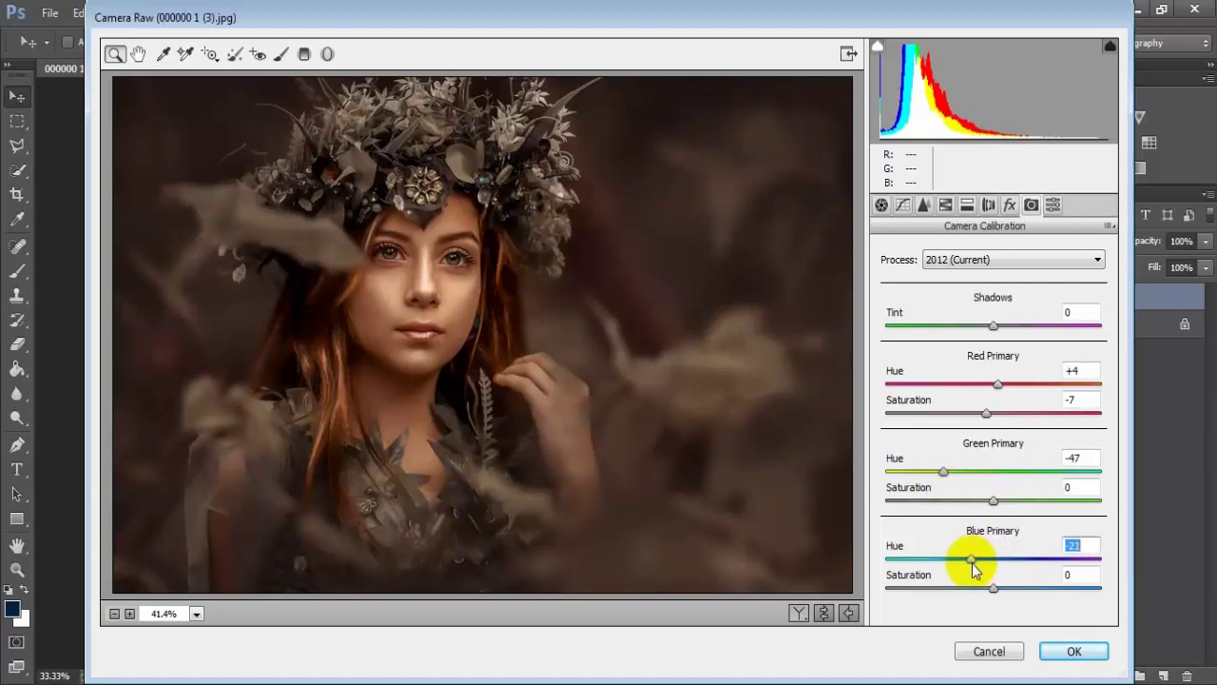
click(823, 613)
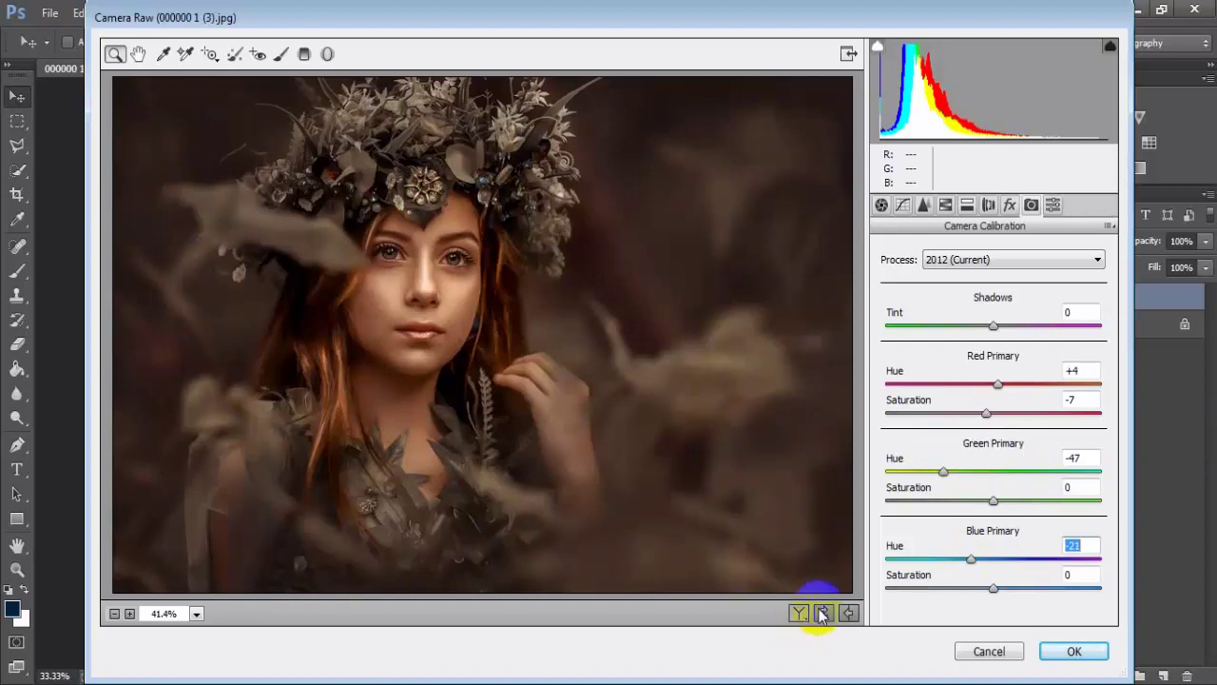
Step: Compare the Before/After views in Camera Raw, then apply the grade with OK
click(823, 613)
click(824, 614)
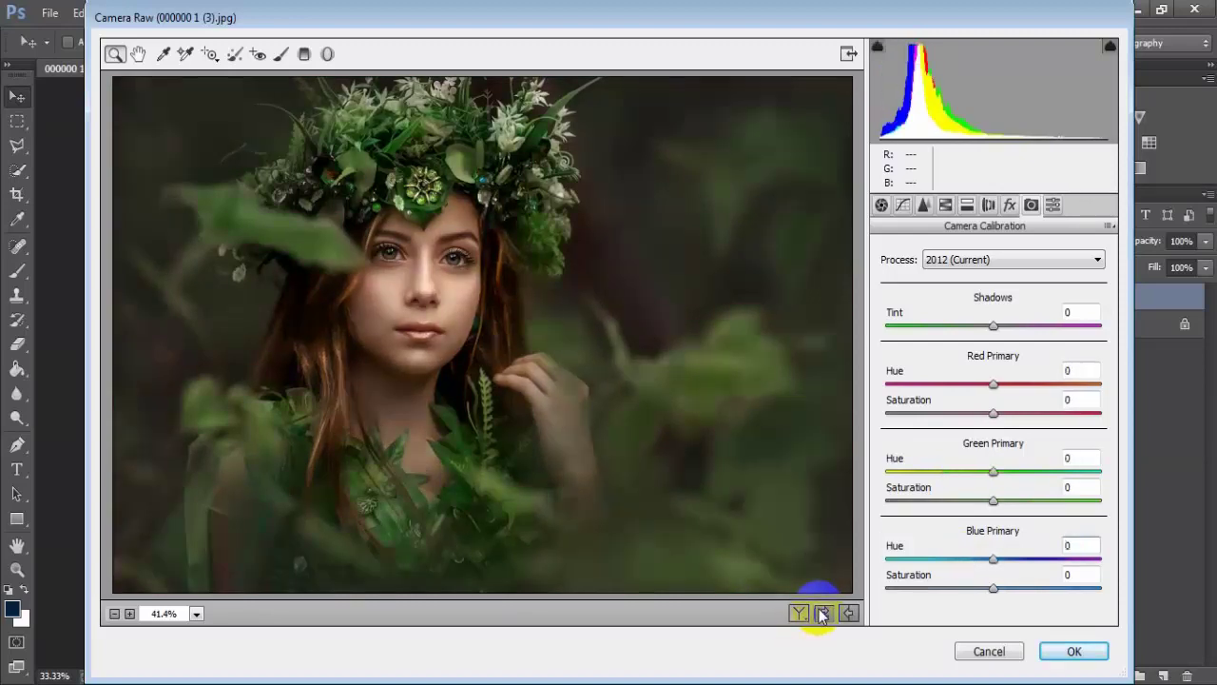
click(798, 613)
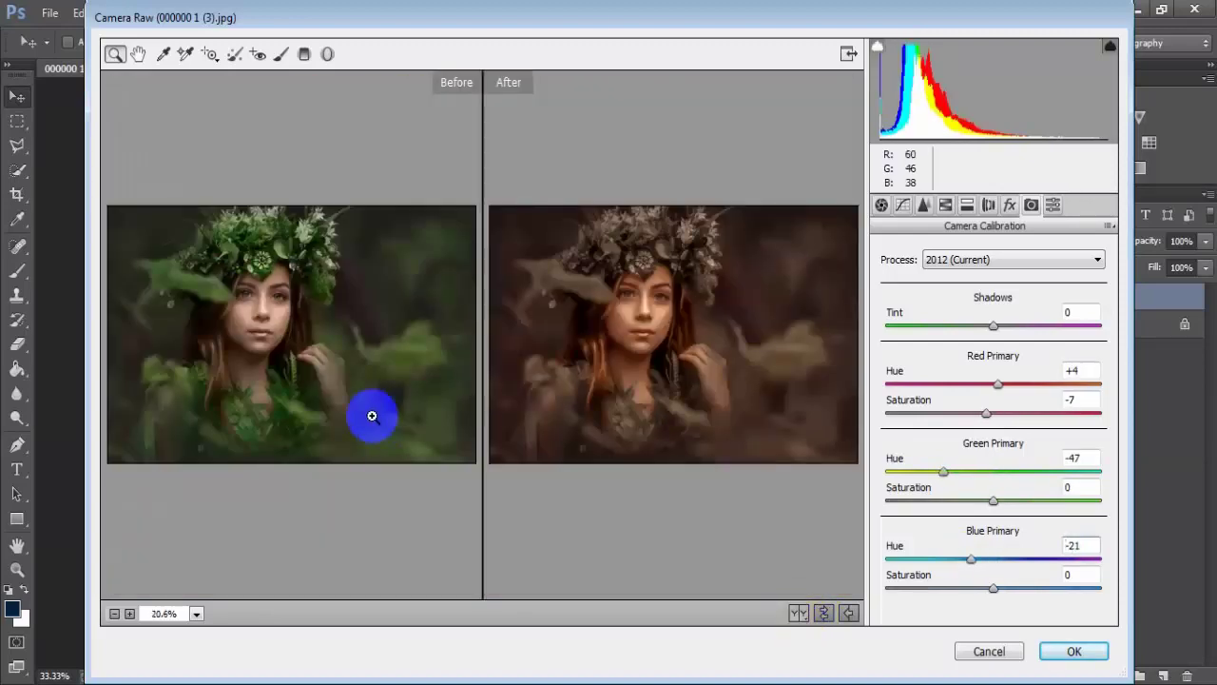
click(1053, 657)
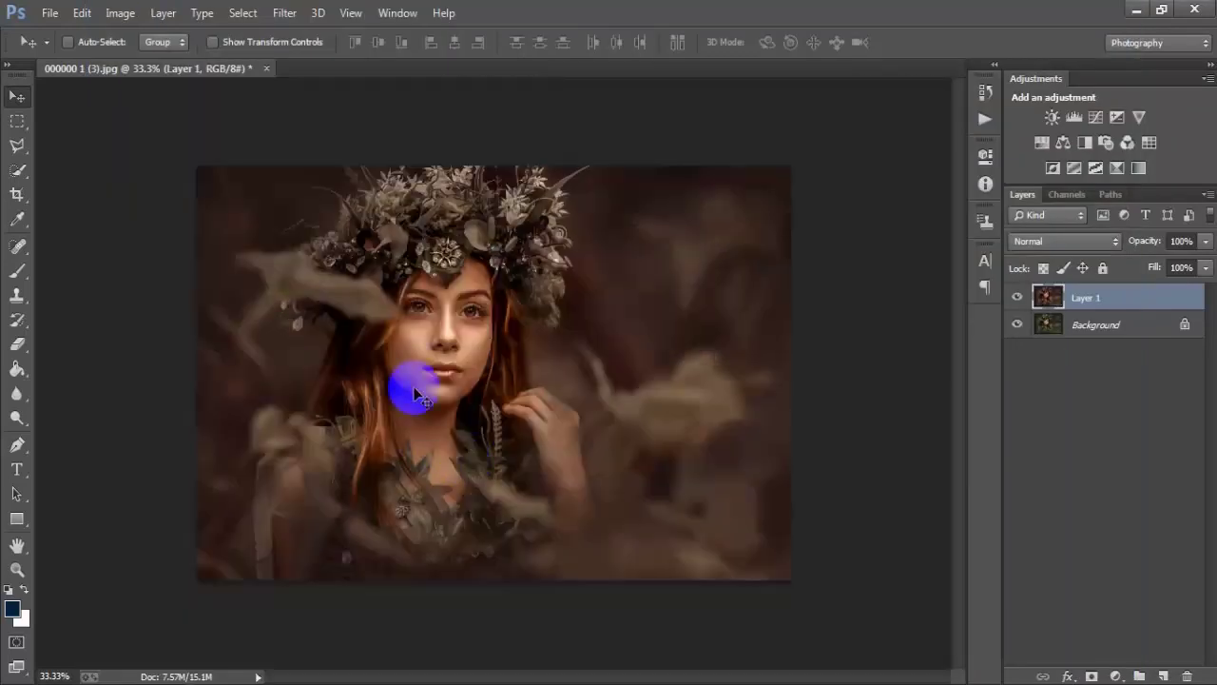
Step: Zoom in and toggle Layer 1's visibility to compare against the green original
key(ctrl+plus)
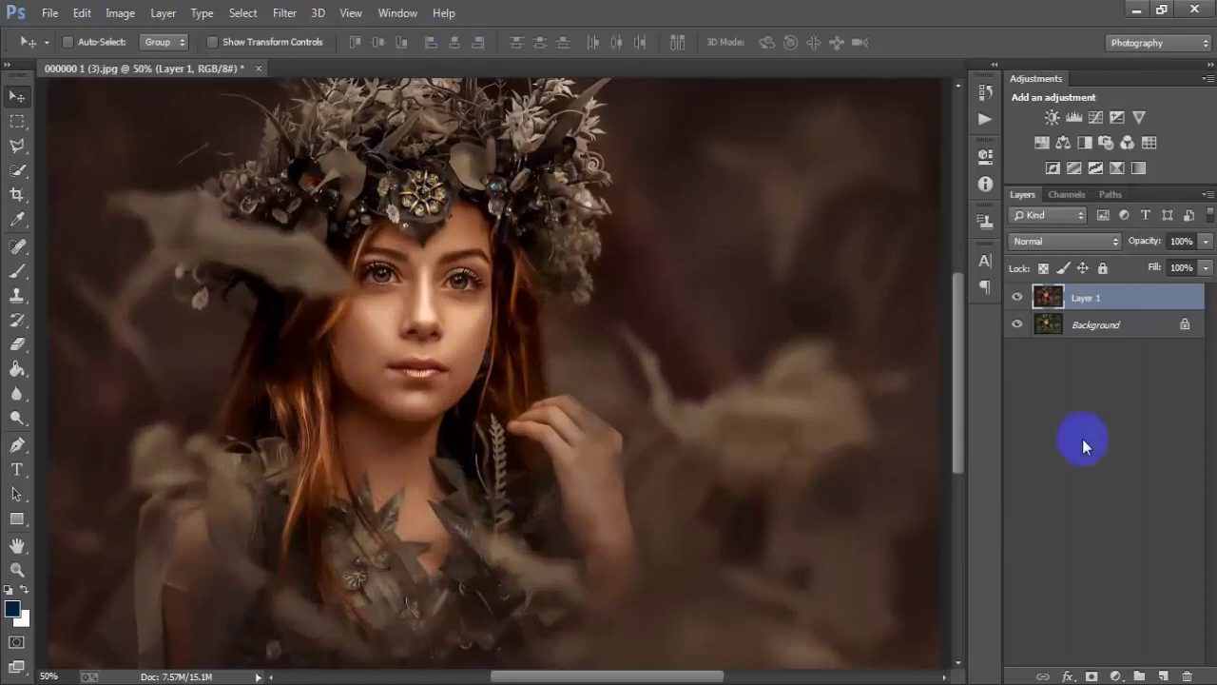
click(1018, 300)
click(1018, 299)
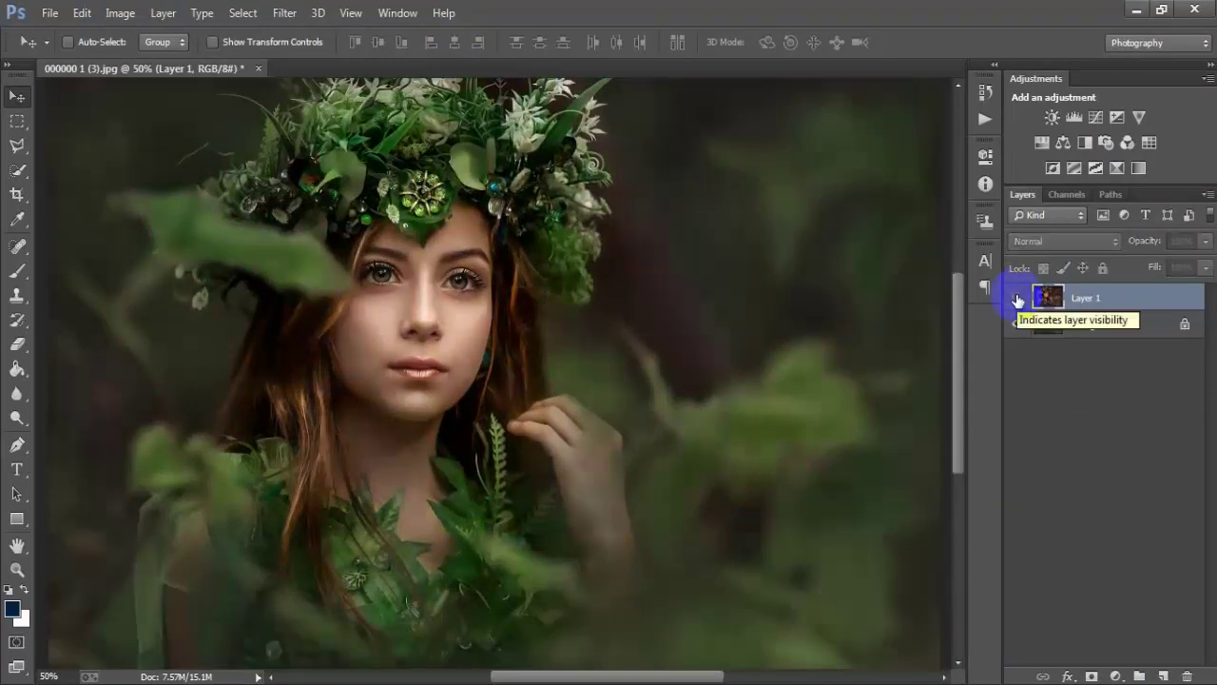
Step: Open 000000 1 (2).jpg and 000000 1 (4).jpg together and dock both as tabs
click(49, 12)
click(57, 51)
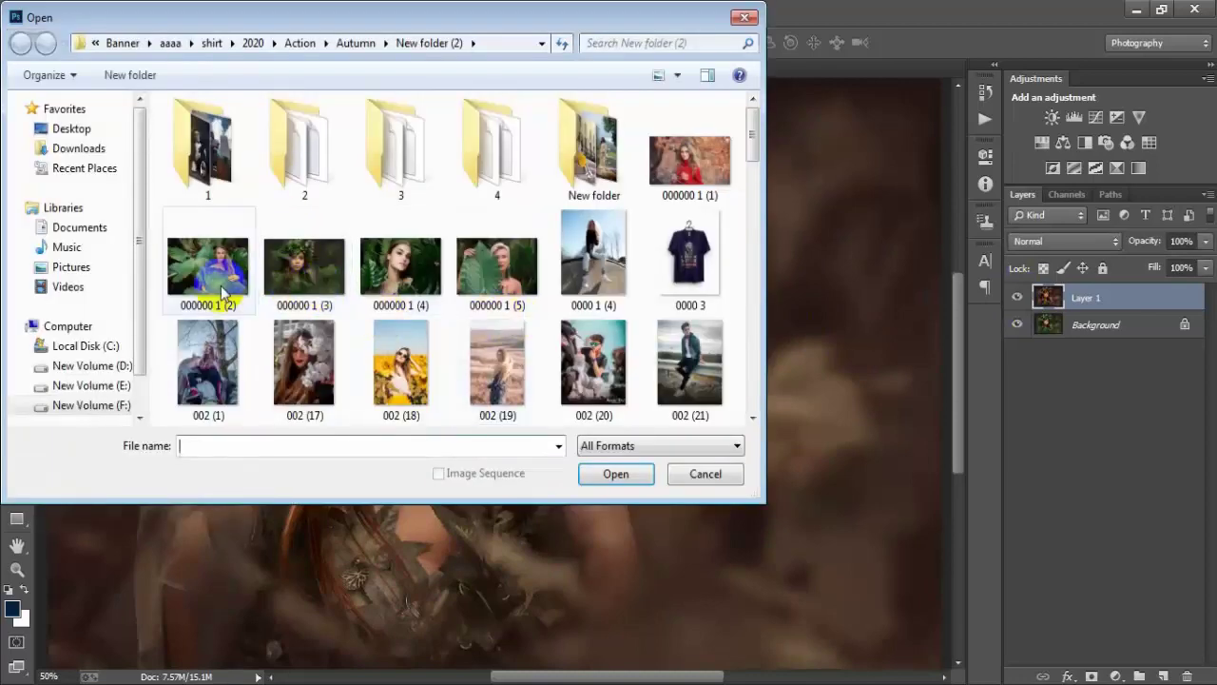
click(208, 276)
ctrl+click(404, 280)
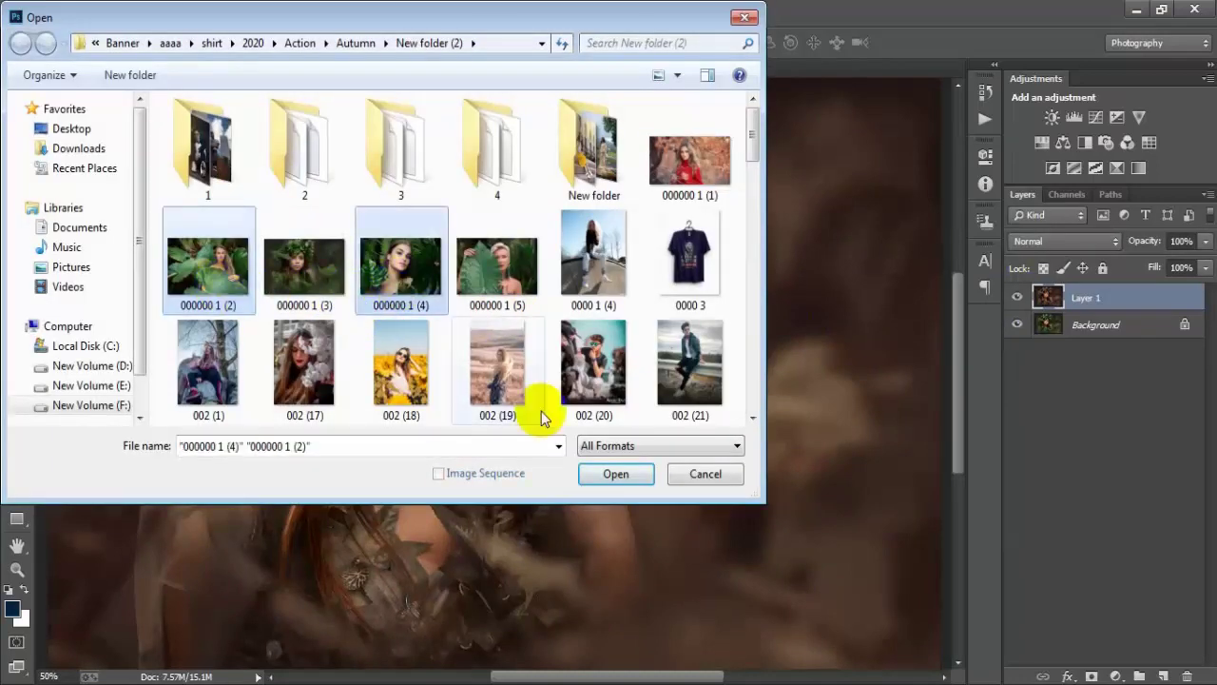
click(616, 474)
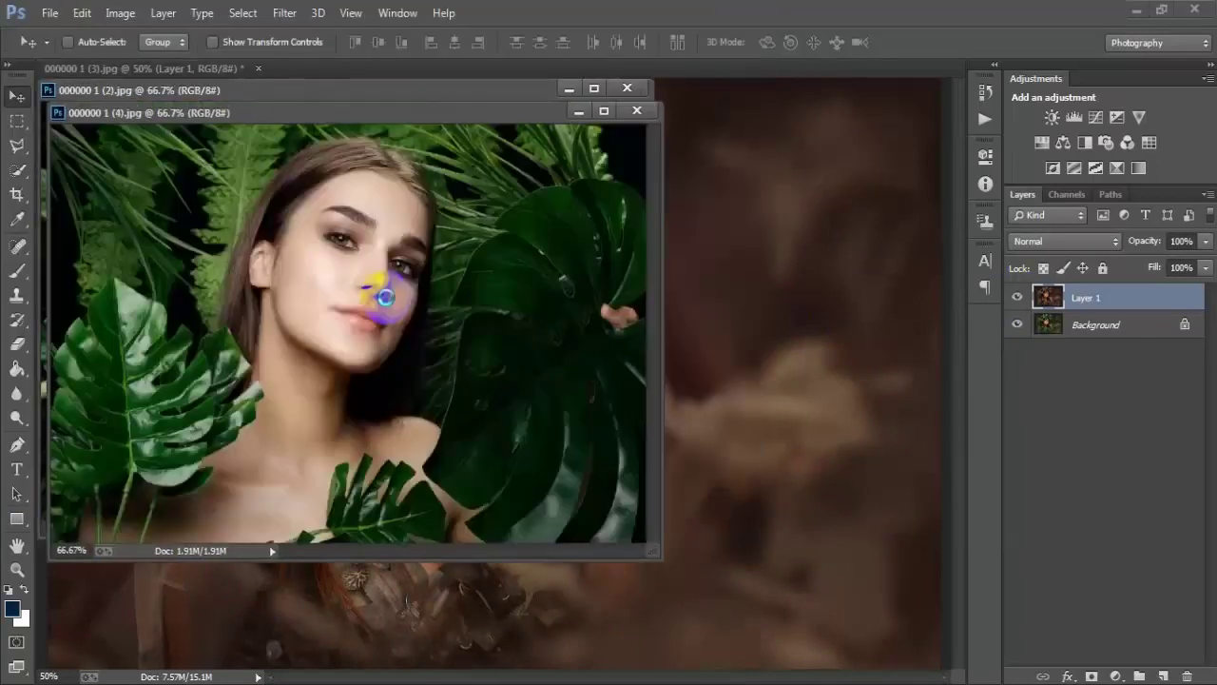
click(390, 111)
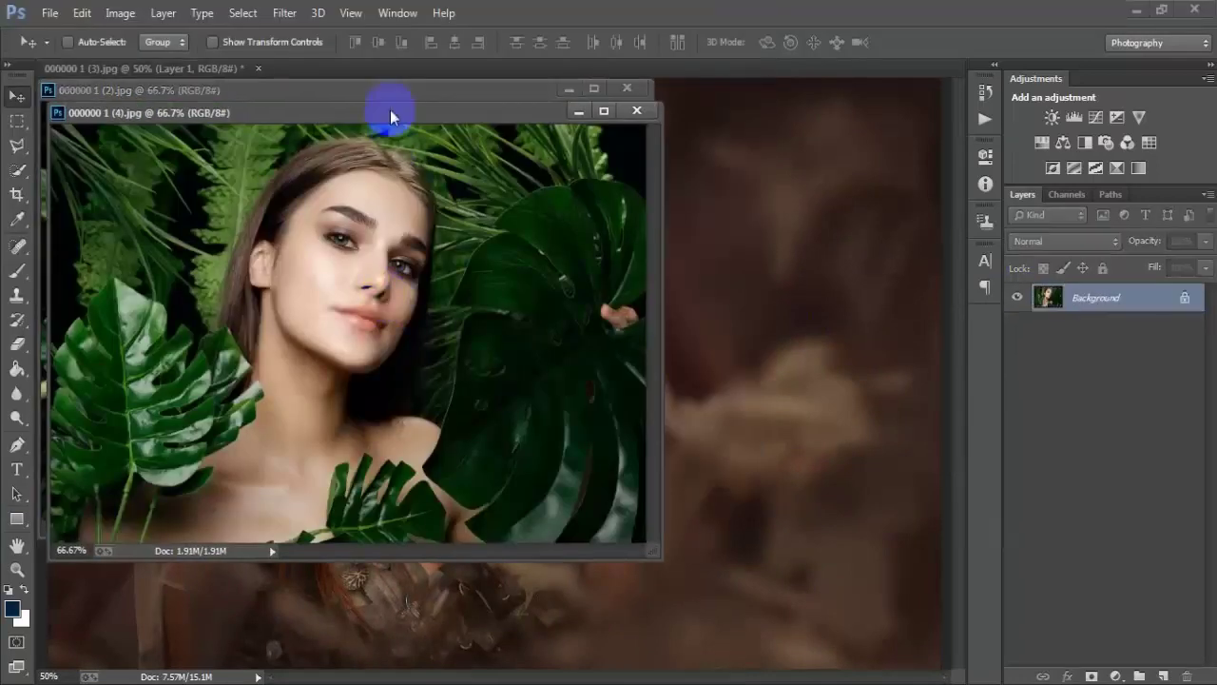
drag(393, 88, 407, 70)
drag(392, 111, 511, 77)
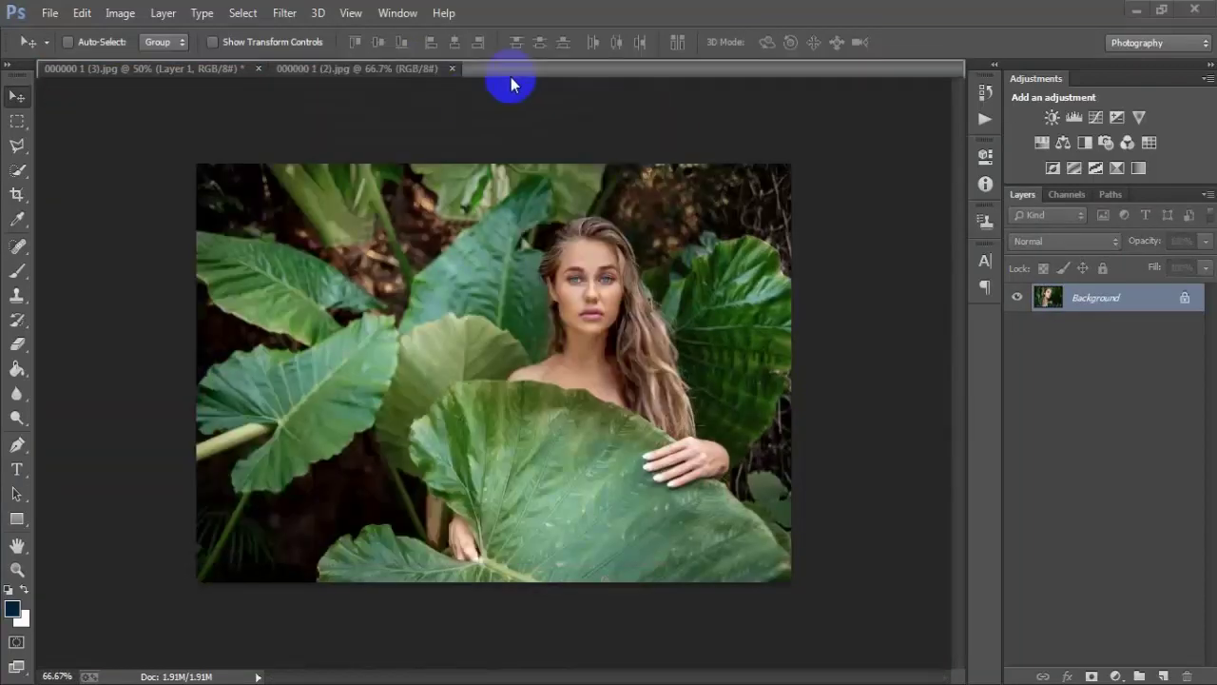
Step: Duplicate 000000 1 (4)'s background and reapply the last Camera Raw grade with Ctrl+F
key(ctrl+j)
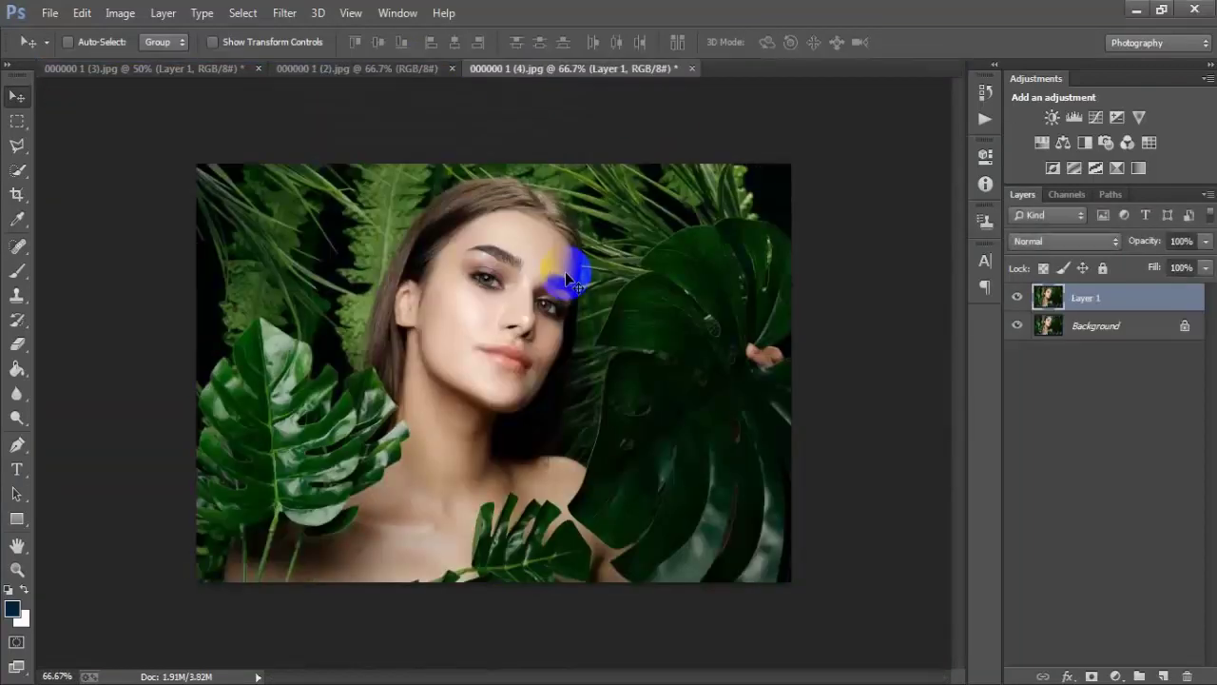
click(287, 19)
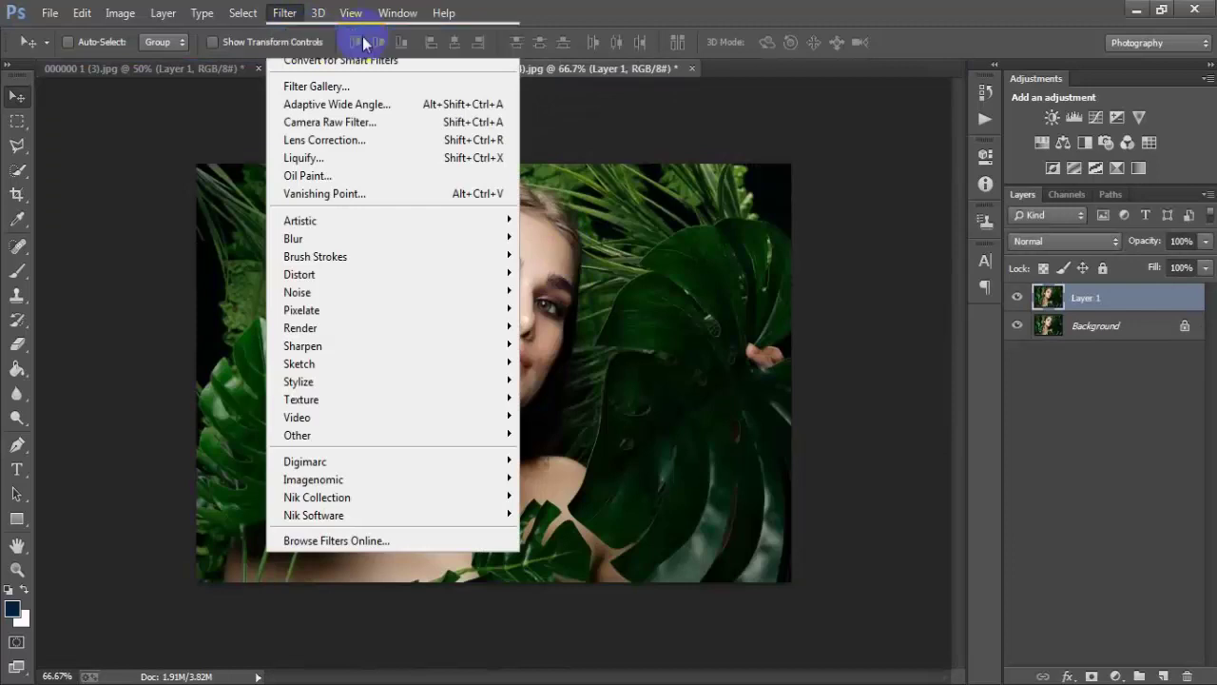
key(ctrl+f)
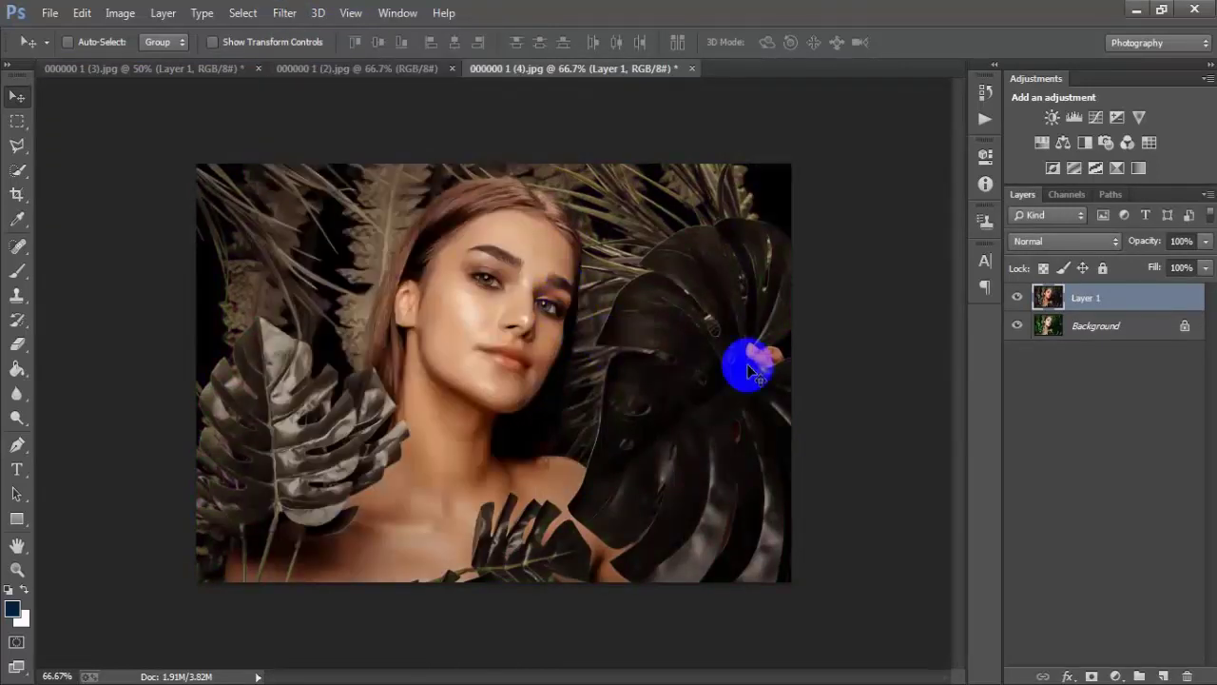
Step: Zoom to 100% and toggle the graded layer to compare with the original
key(ctrl+1)
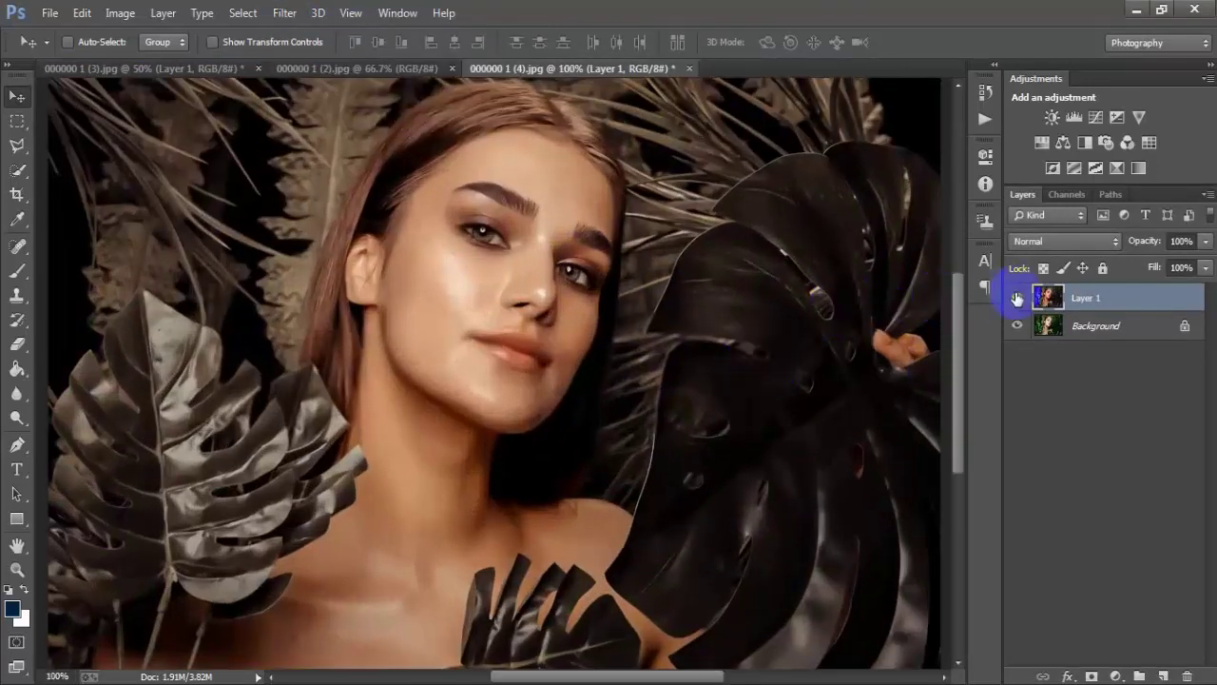
click(1016, 299)
click(1017, 298)
click(1018, 299)
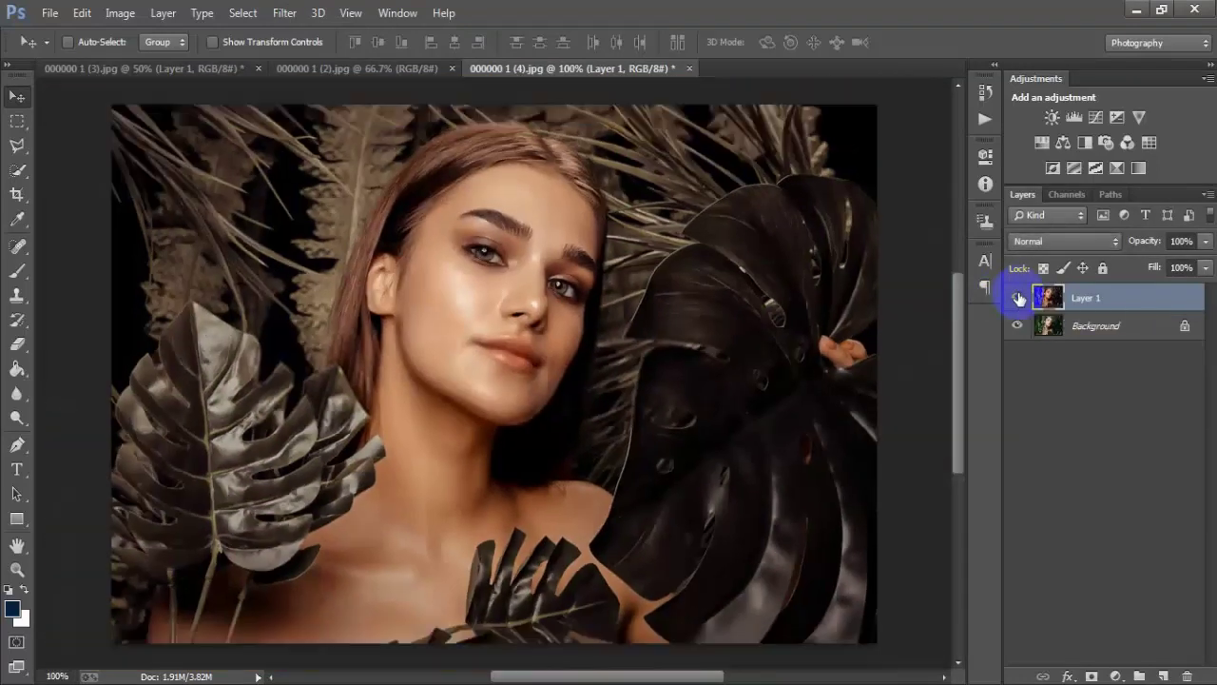
key(ctrl+minus)
click(1018, 299)
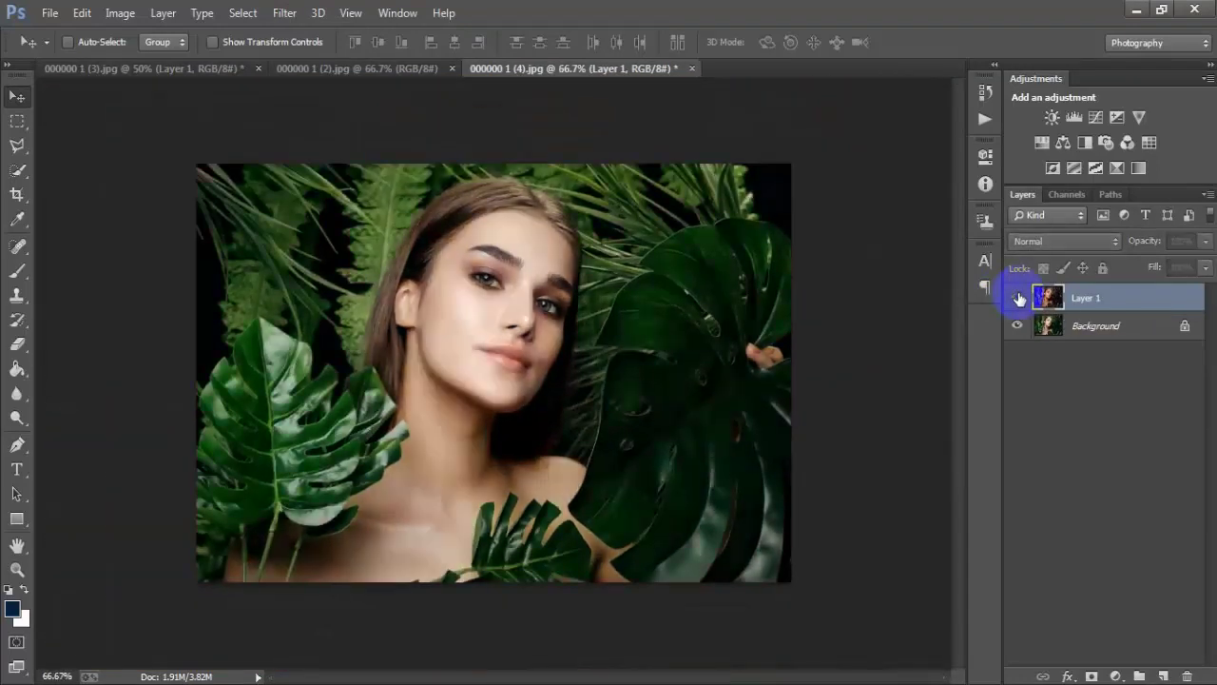
click(1018, 299)
Step: On 000000 1 (2).jpg, duplicate the background and reapply the last Camera Raw grade
click(392, 70)
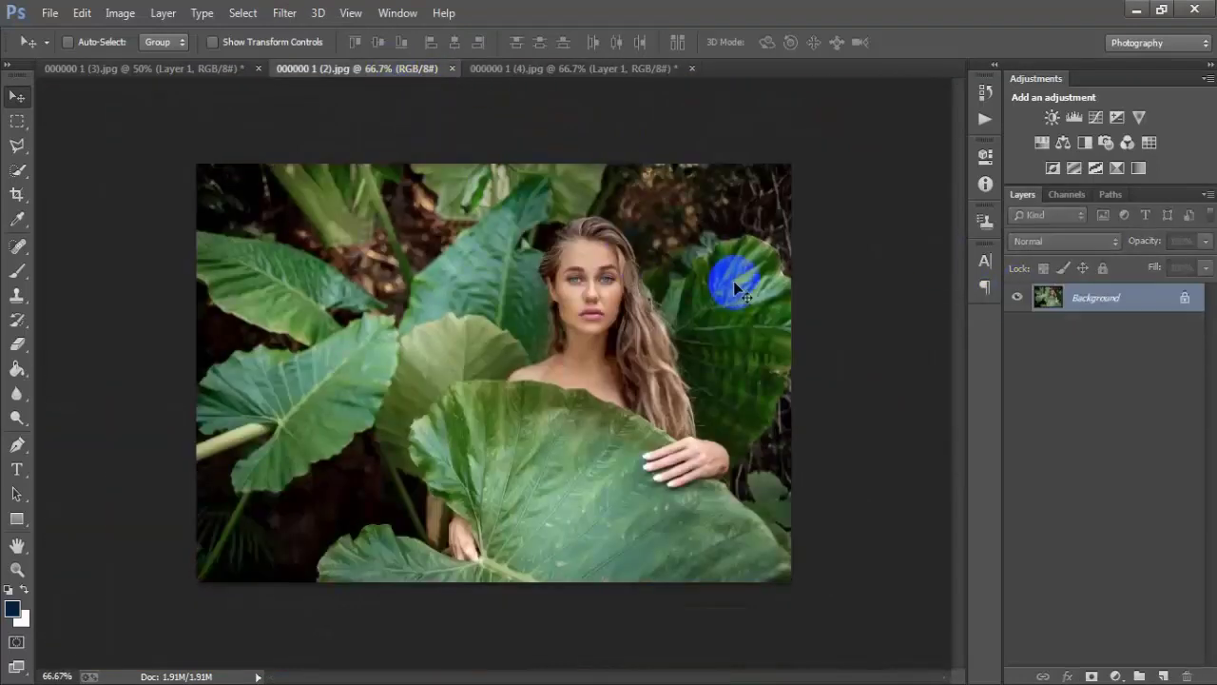
key(ctrl+j)
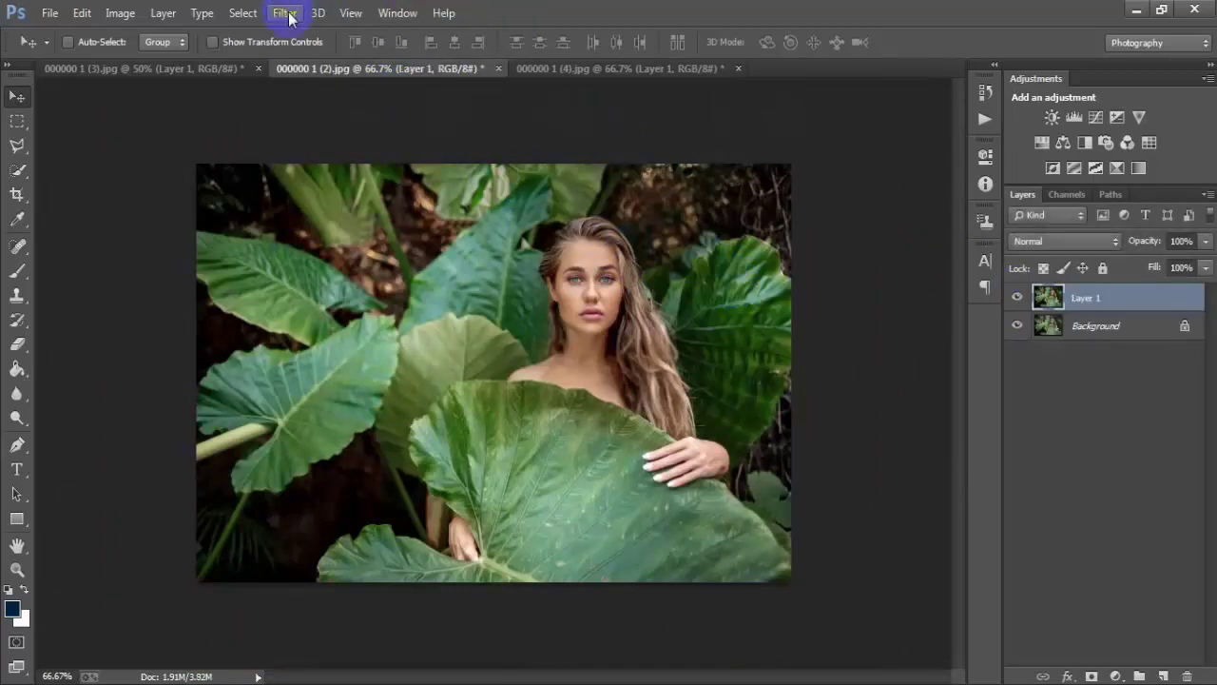
click(288, 14)
click(304, 32)
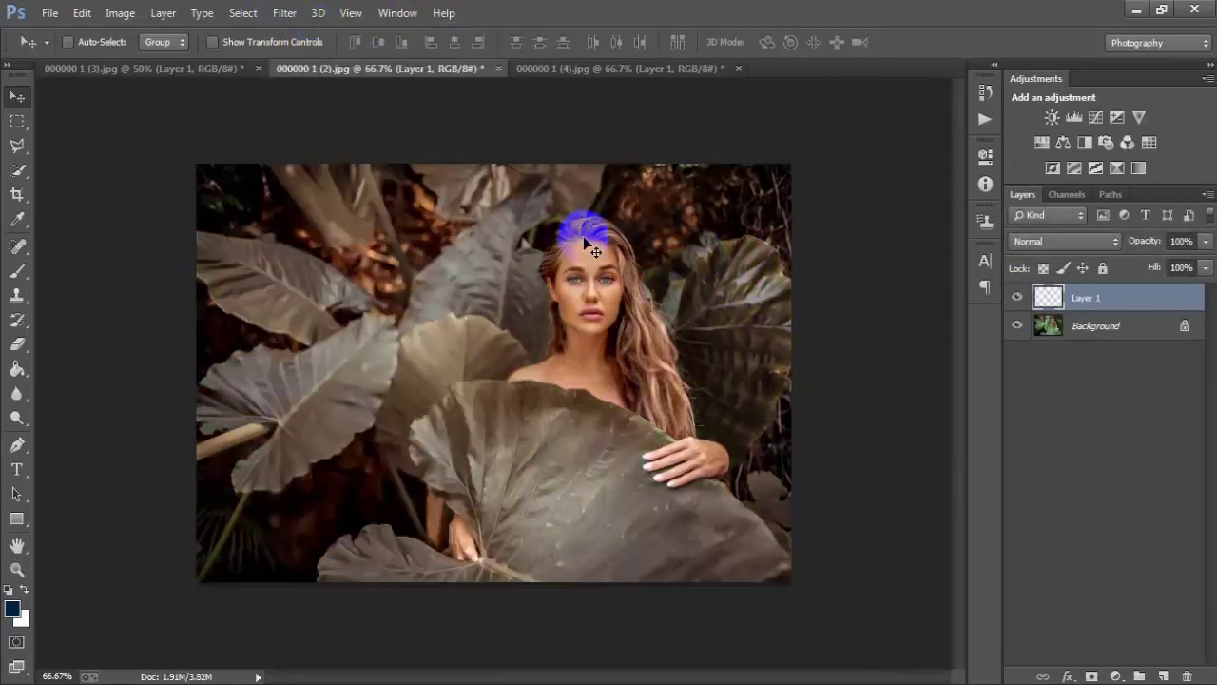
Step: Toggle Layer 1 at 100% and full view to compare the brown grade with the original
key(ctrl+plus)
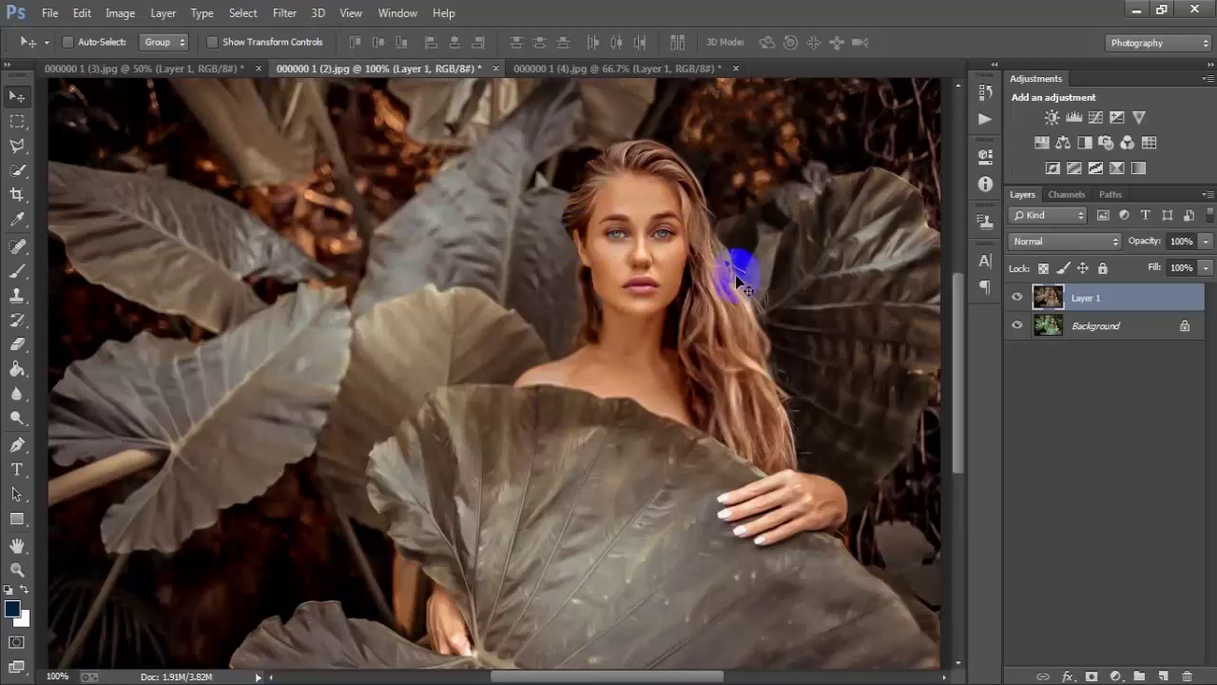
click(1018, 300)
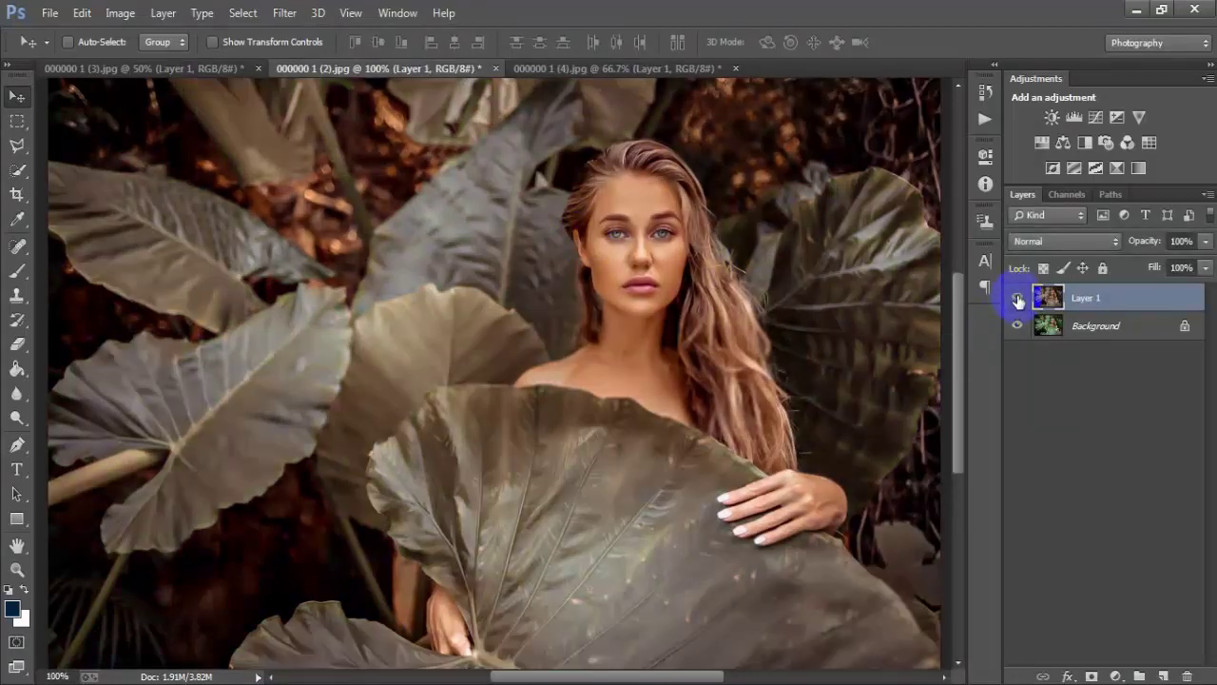
click(1017, 301)
click(1018, 301)
click(1017, 301)
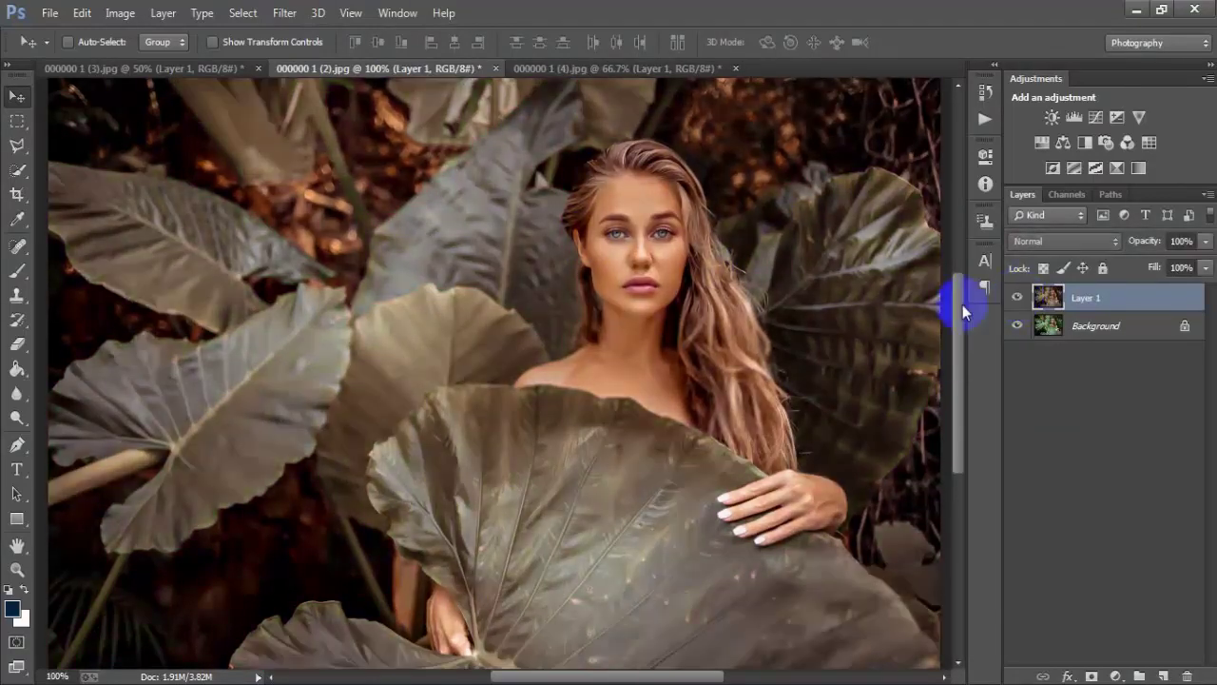
key(ctrl+minus)
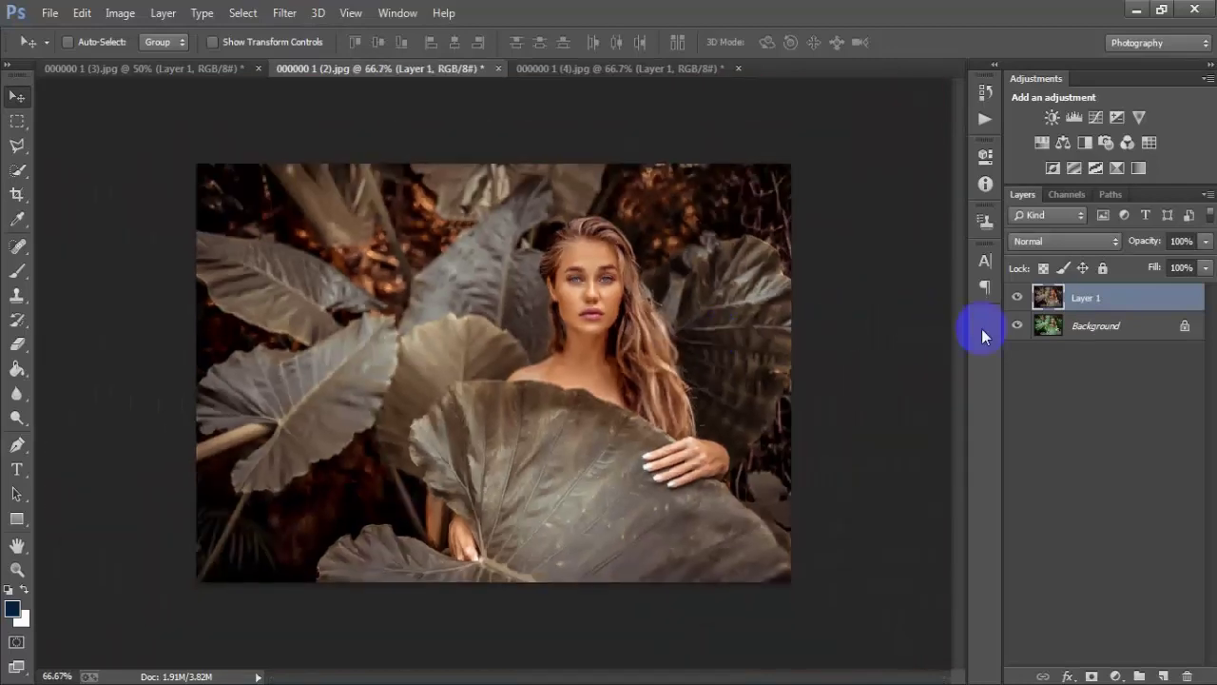
click(1018, 300)
click(1017, 301)
click(1018, 301)
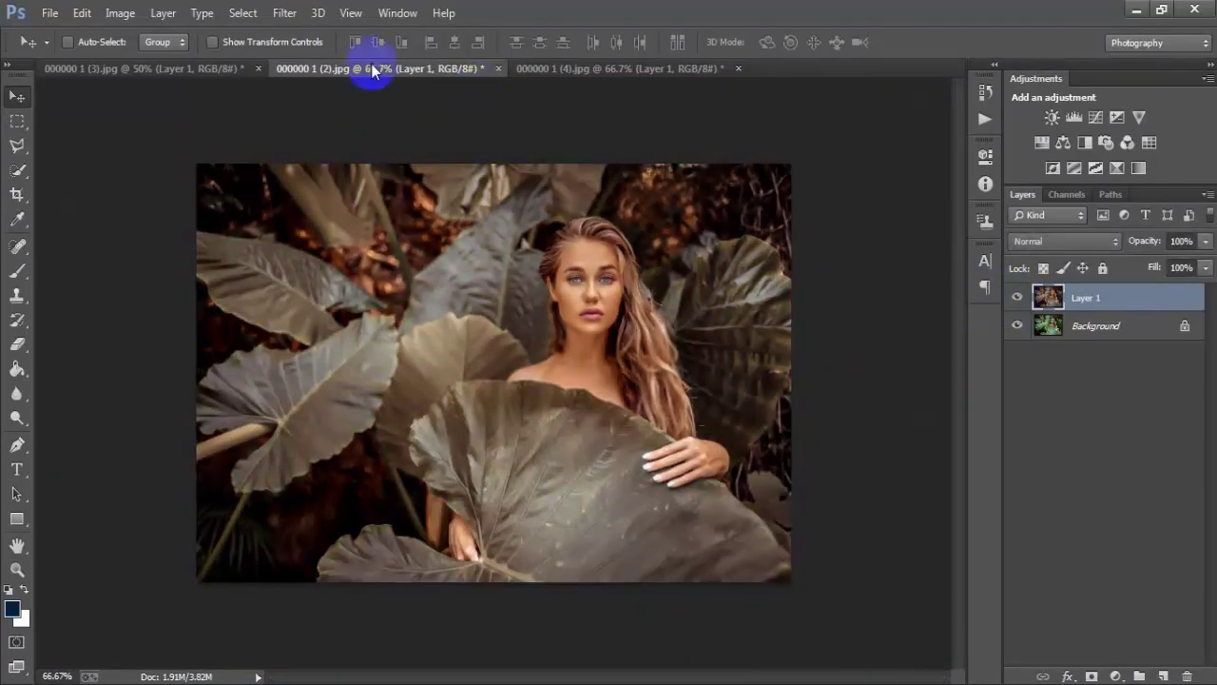
Step: On 000000 1 (3).jpg, toggle Layer 1 to compare, leaving the brown grade visible
click(200, 69)
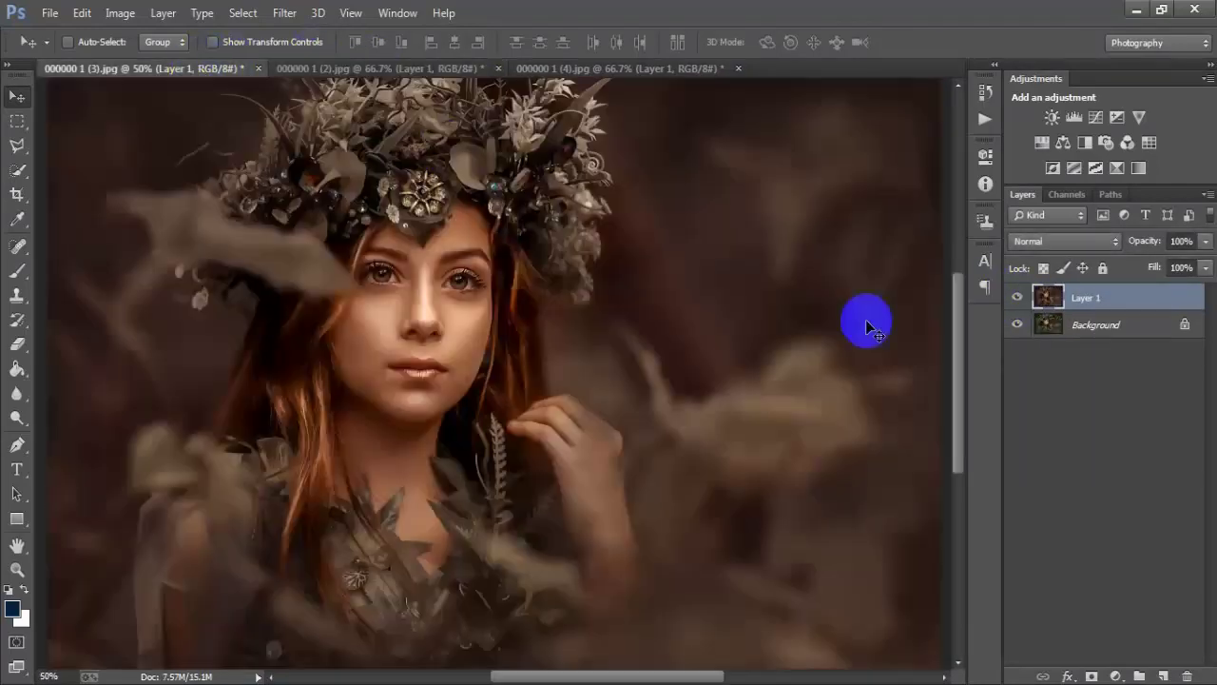
click(1017, 298)
click(1018, 299)
click(1018, 300)
key(ctrl+minus)
click(1016, 301)
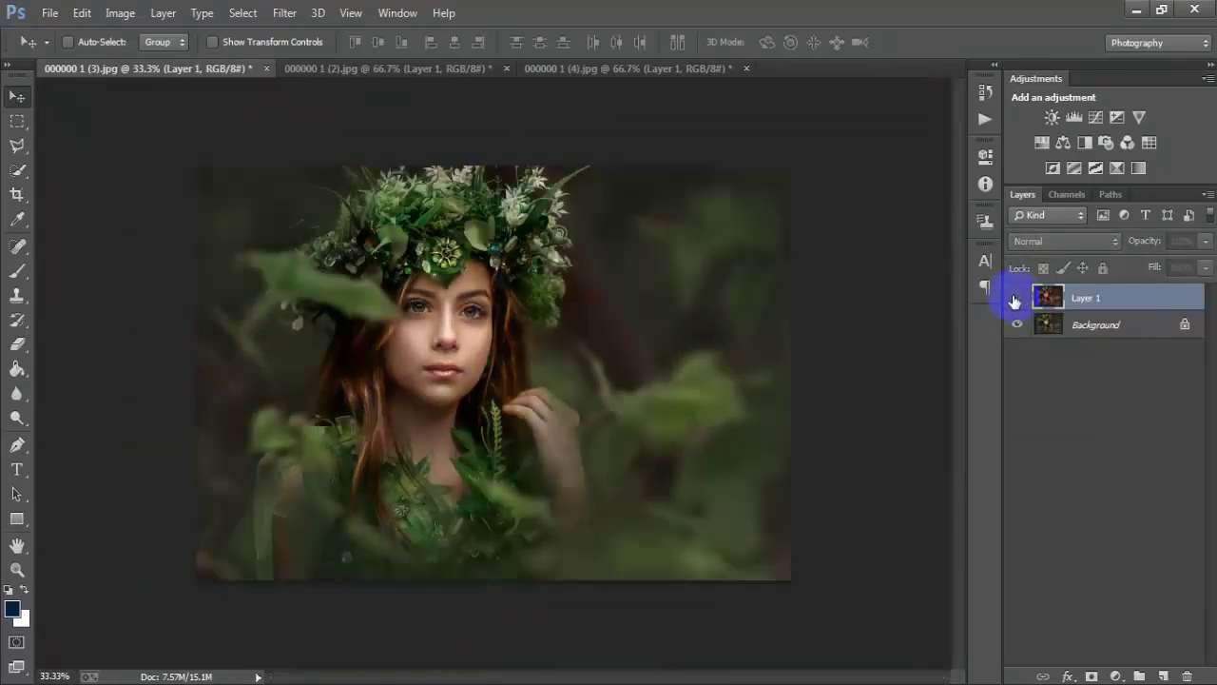
click(1017, 298)
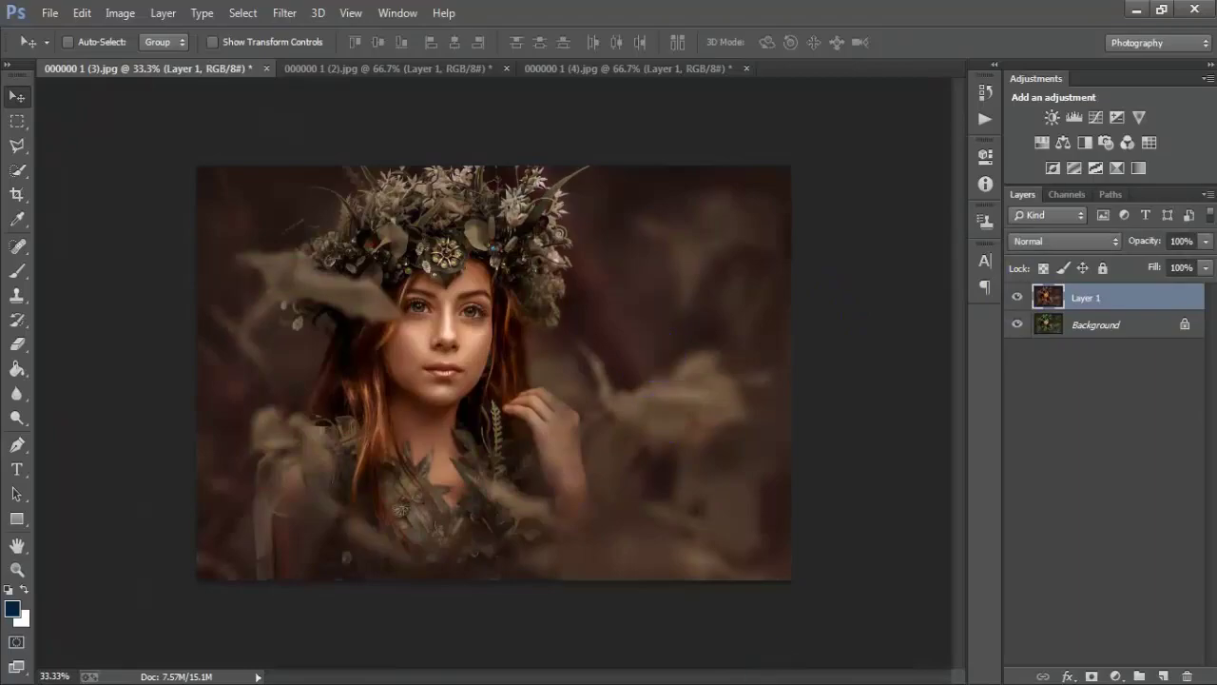